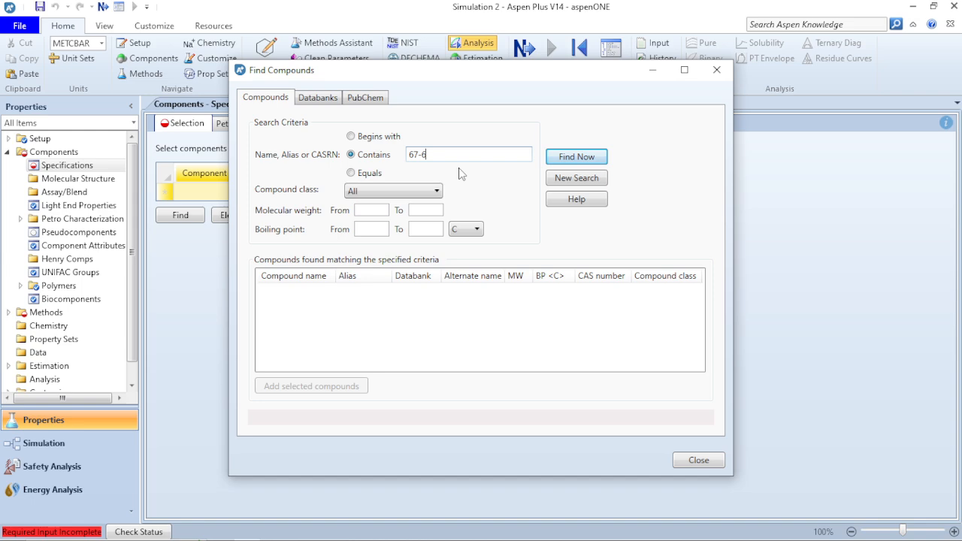
Search the compounds for CAS number 67-64-1 and add ACETONE to the component list
key("Return")
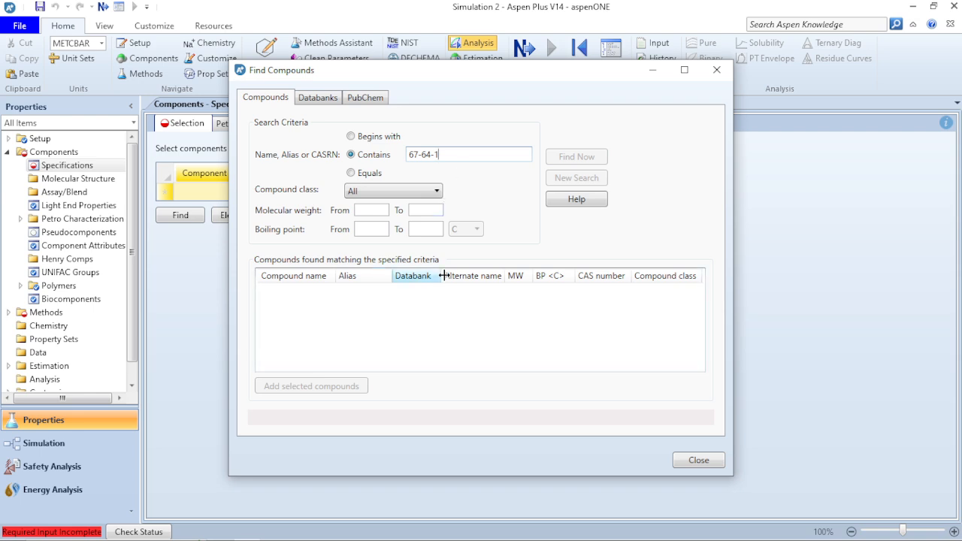
left_click(428, 293)
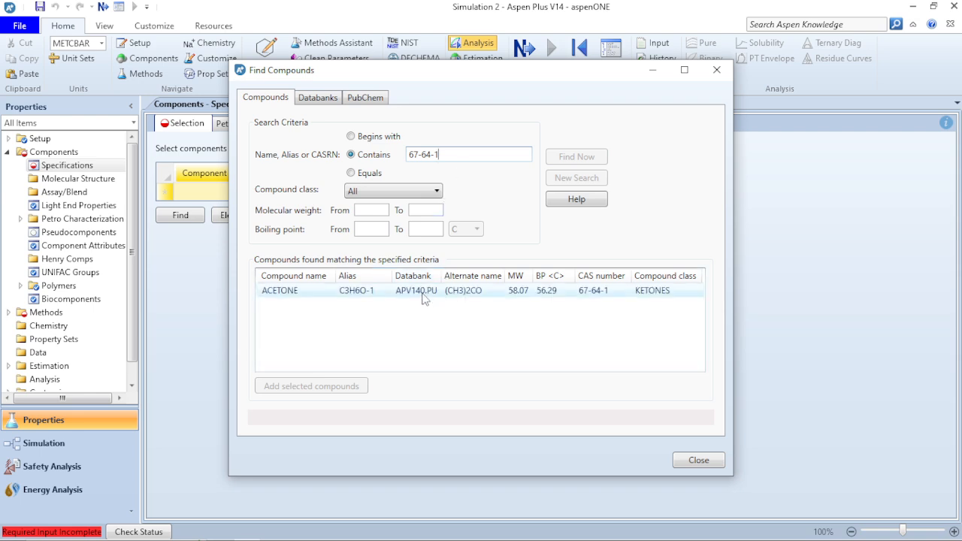
left_click(338, 391)
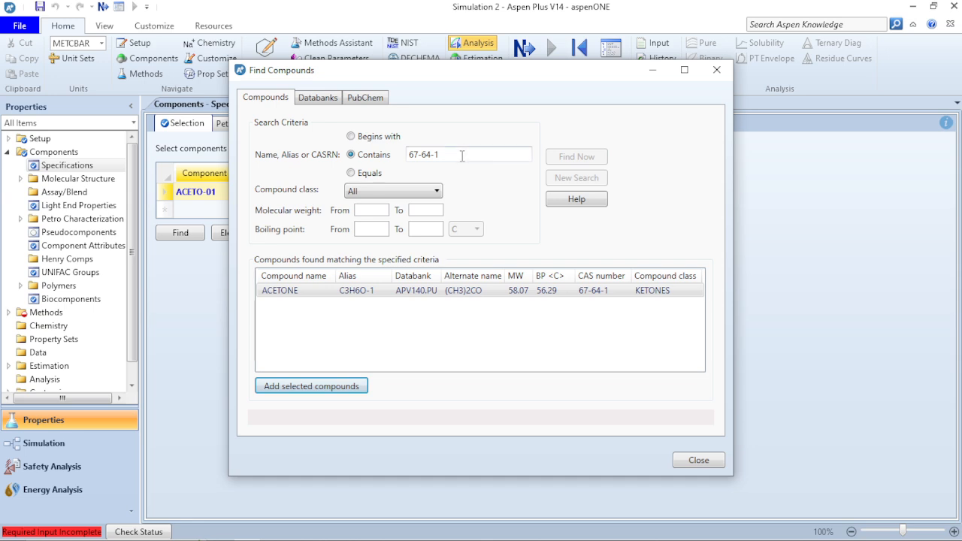
Search the compounds for CAS number 7732-18-5 and add WATER to the component list without replacing acetone
left_click(462, 155)
key("BackSpace")
key("BackSpace")
key("BackSpace")
key("BackSpace")
key("BackSpace")
key("BackSpace")
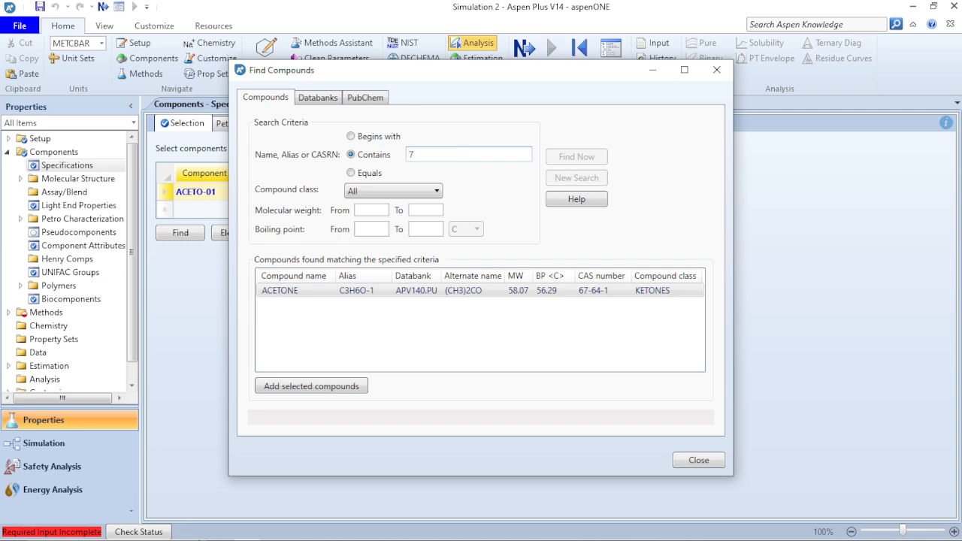
type("7732-18-5")
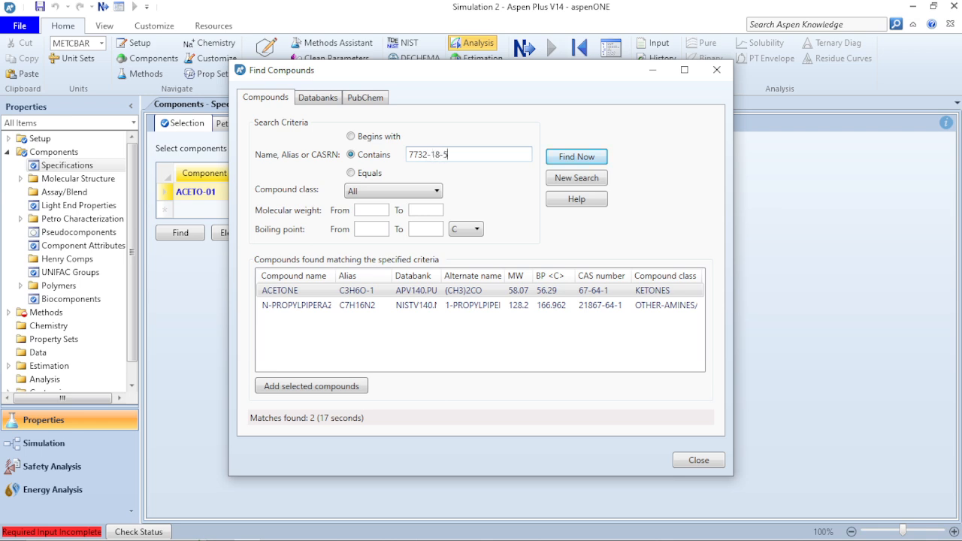
key("Return")
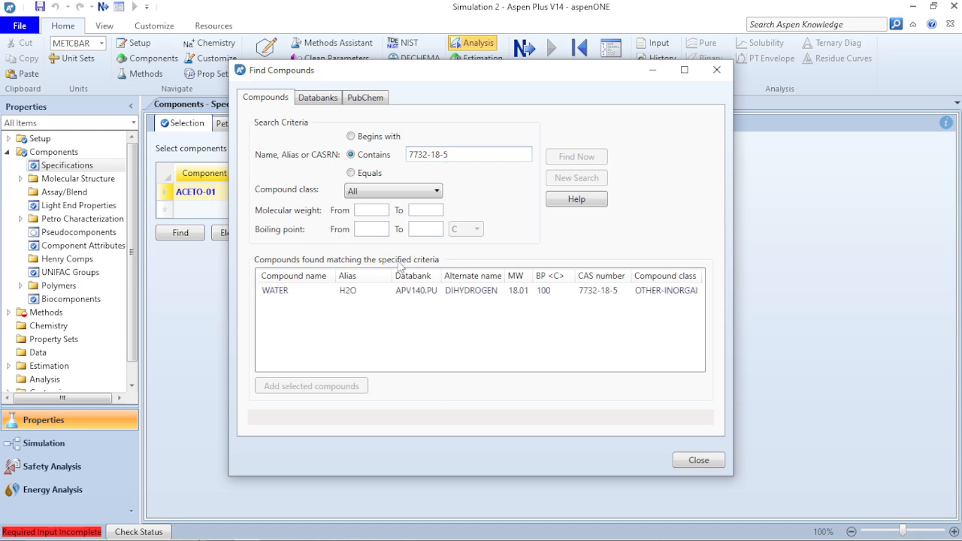
left_click(358, 290)
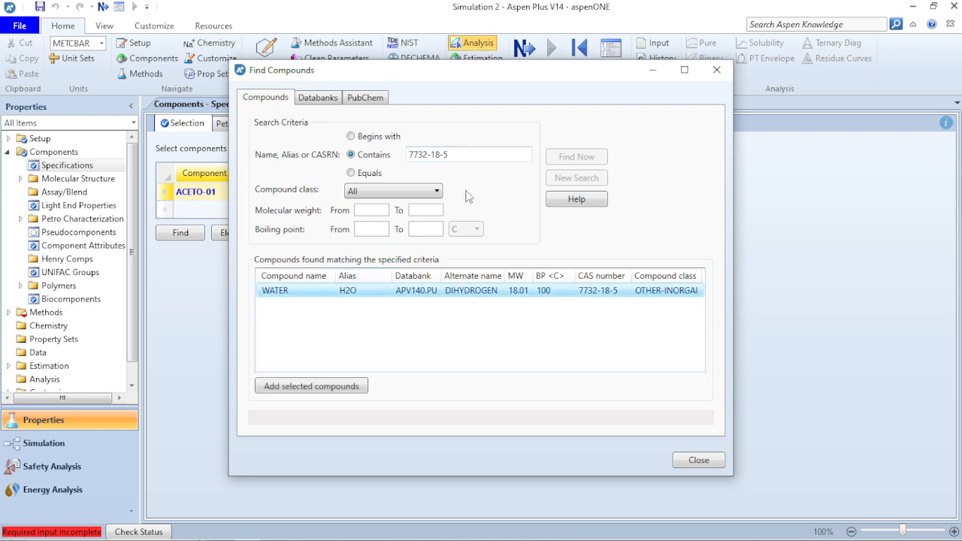
left_click(348, 387)
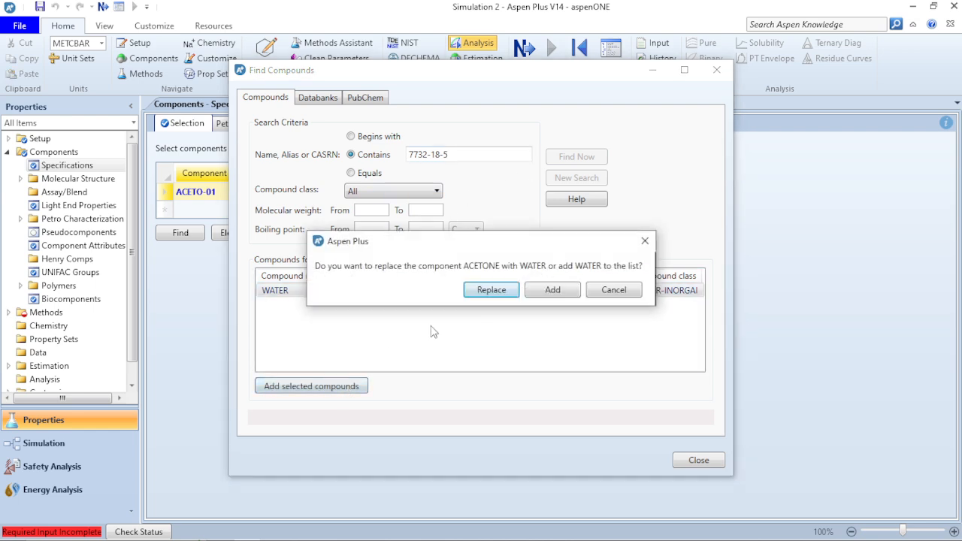
left_click(552, 289)
Find CAS number 108-10-1, add METHYL-ISOBUTYL-KETONE as an additional component, and close the compound search
left_click(466, 150)
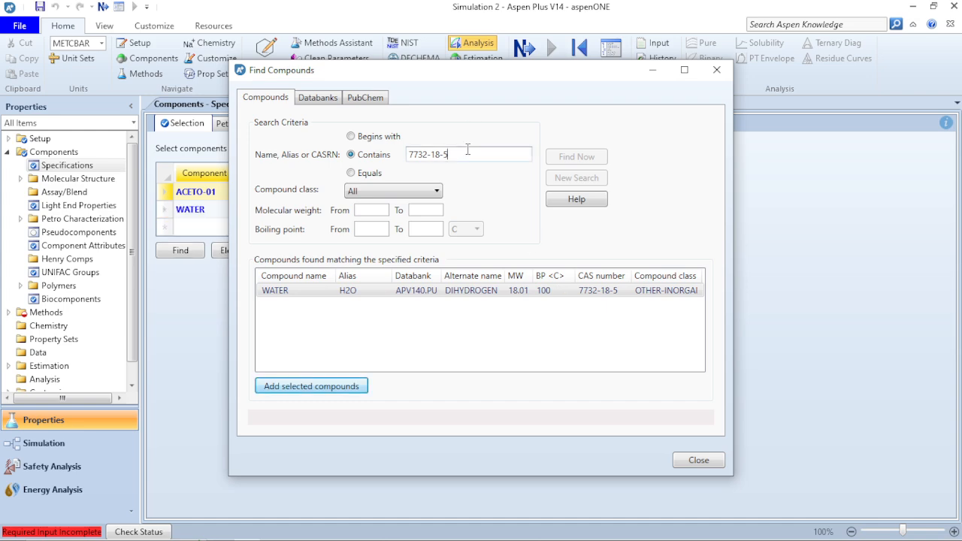
key("BackSpace")
key("BackSpace")
key("BackSpace")
key("BackSpace")
key("BackSpace")
key("BackSpace")
key("BackSpace")
key("BackSpace")
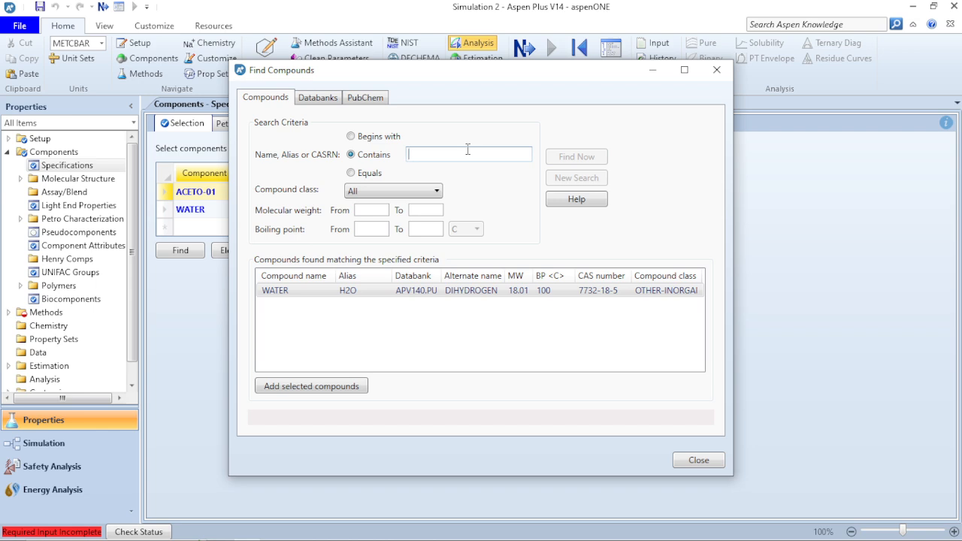
type("108-10-1")
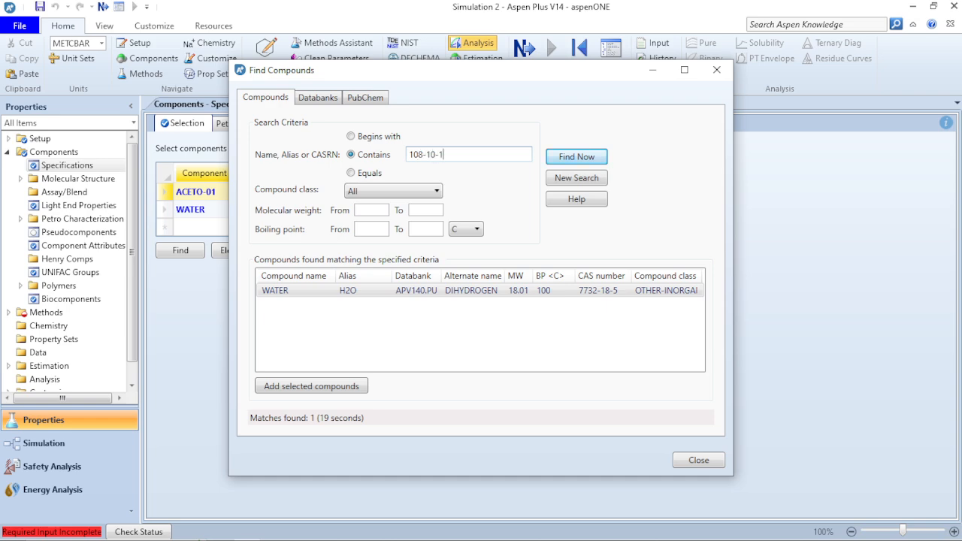
key("Return")
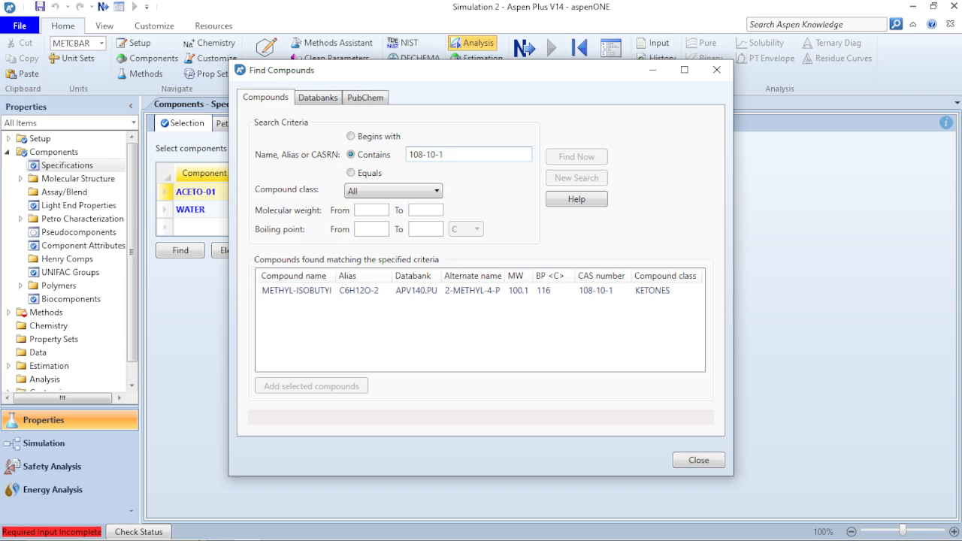
left_click(410, 290)
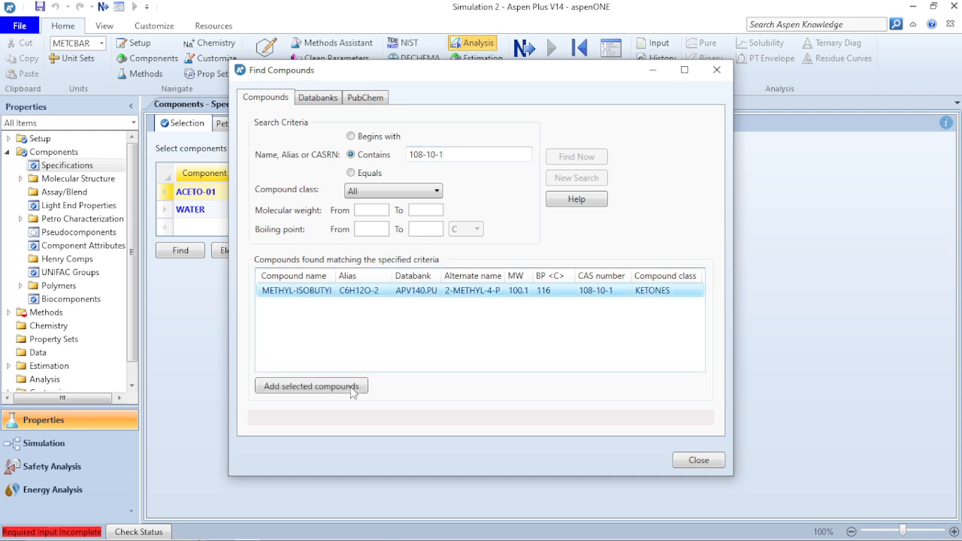
left_click(333, 388)
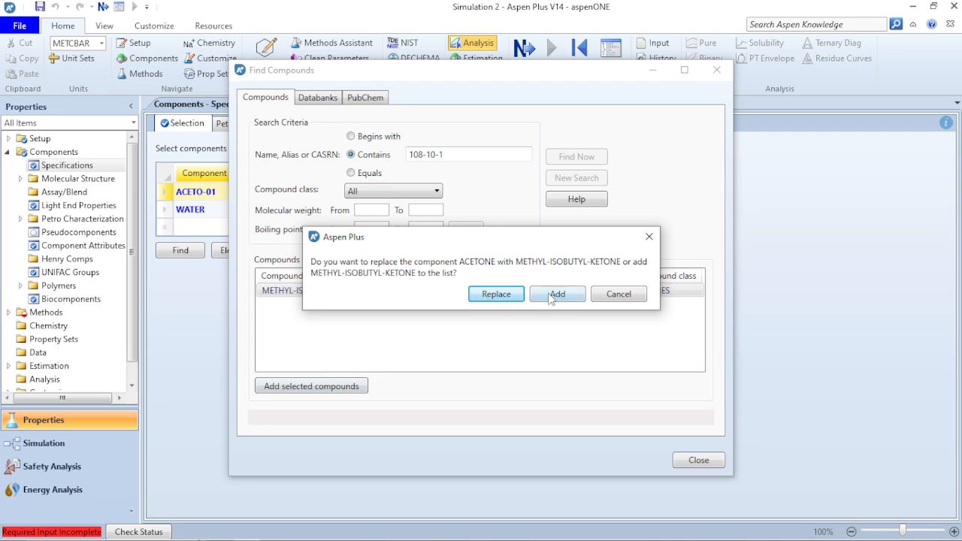
left_click(550, 296)
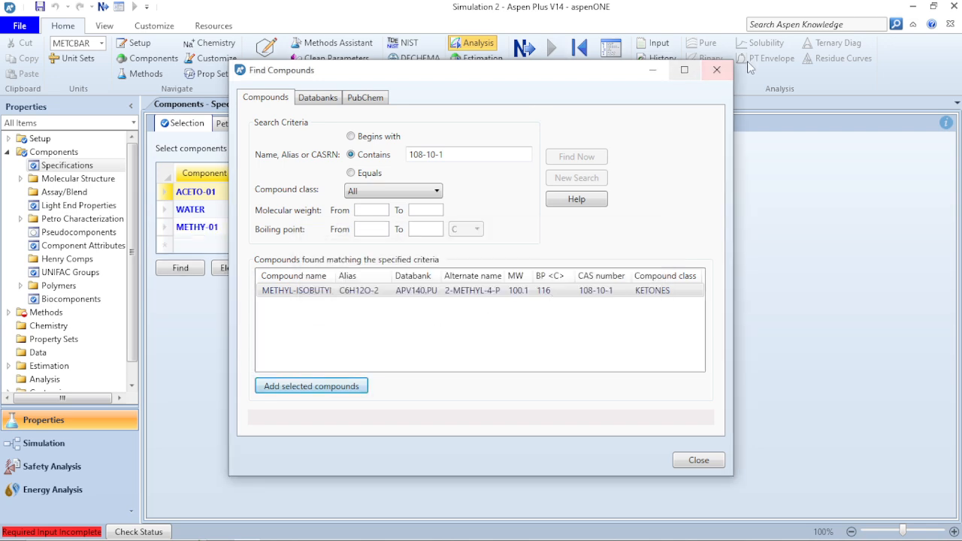
left_click(720, 70)
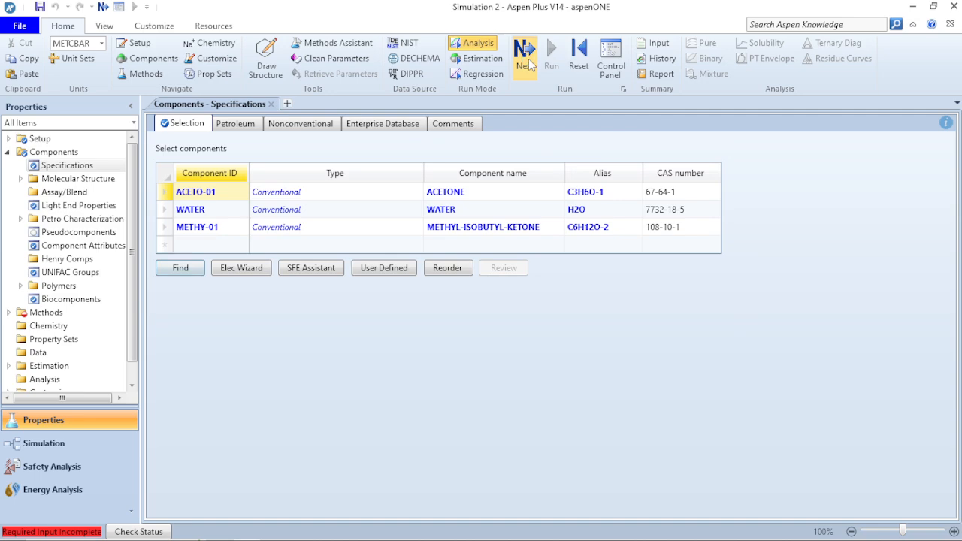
Set the base property method to SRK in the methods specifications and run the property analysis
left_click(526, 60)
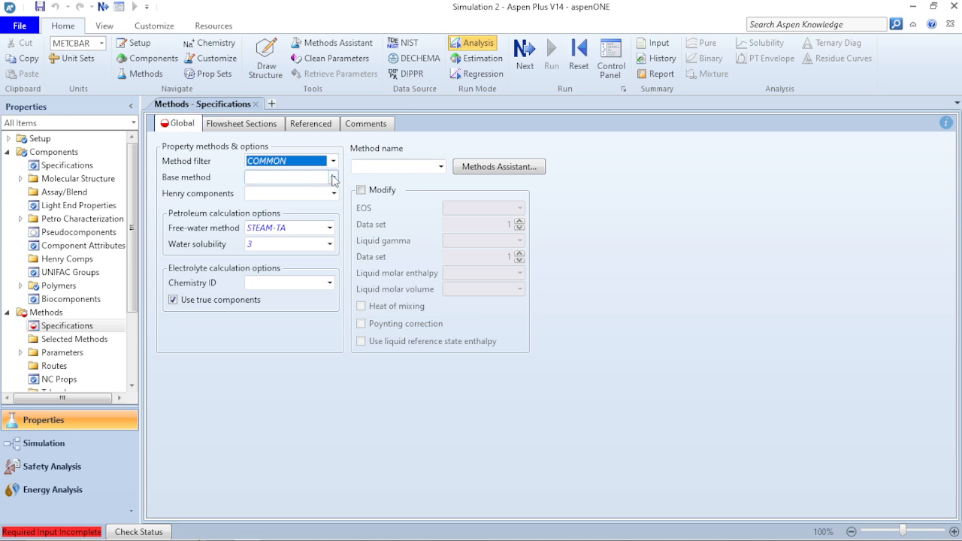
left_click(333, 178)
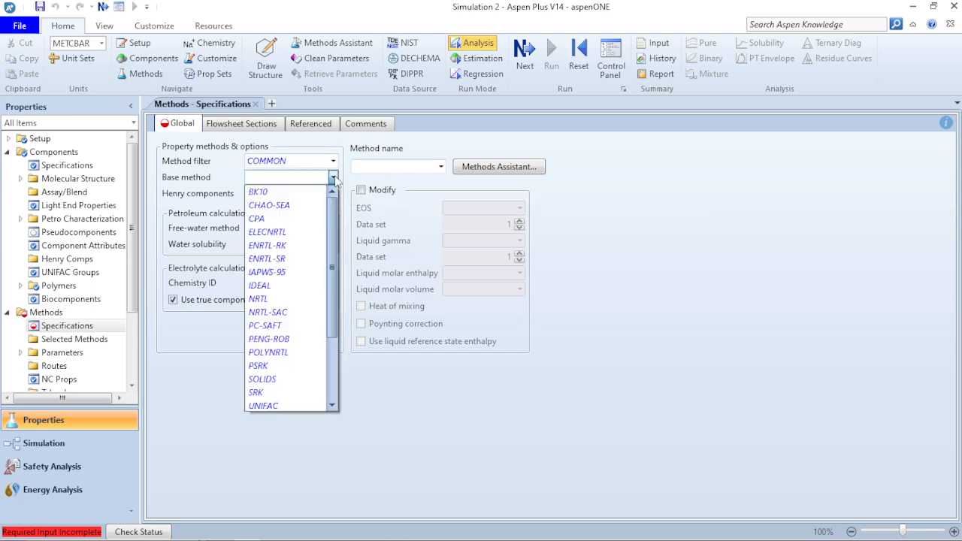
scroll(278, 305, "down", 2)
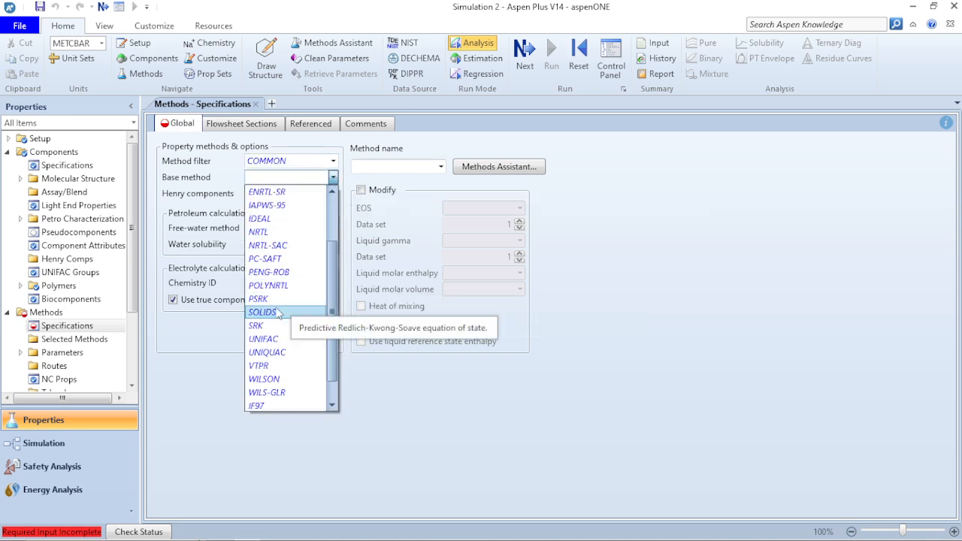
left_click(273, 325)
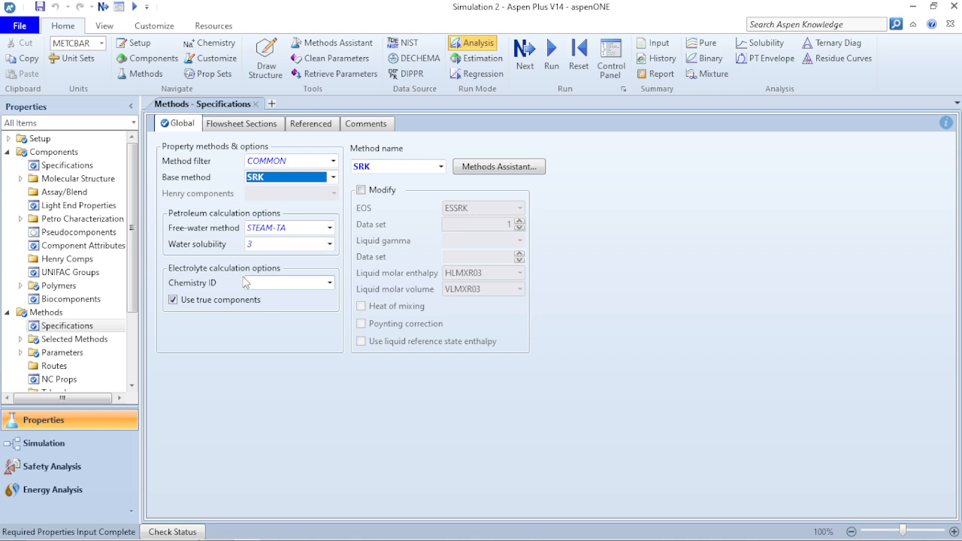
left_click(524, 54)
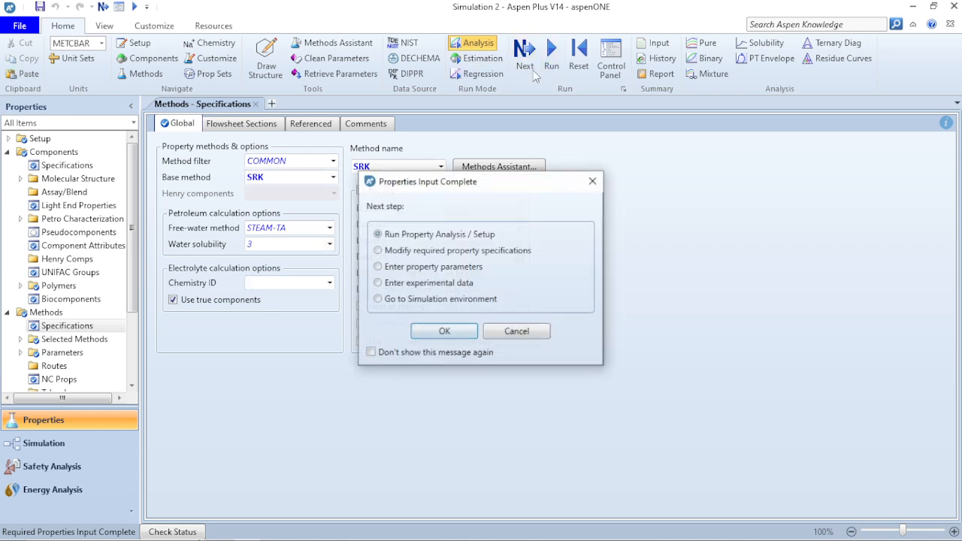
left_click(453, 332)
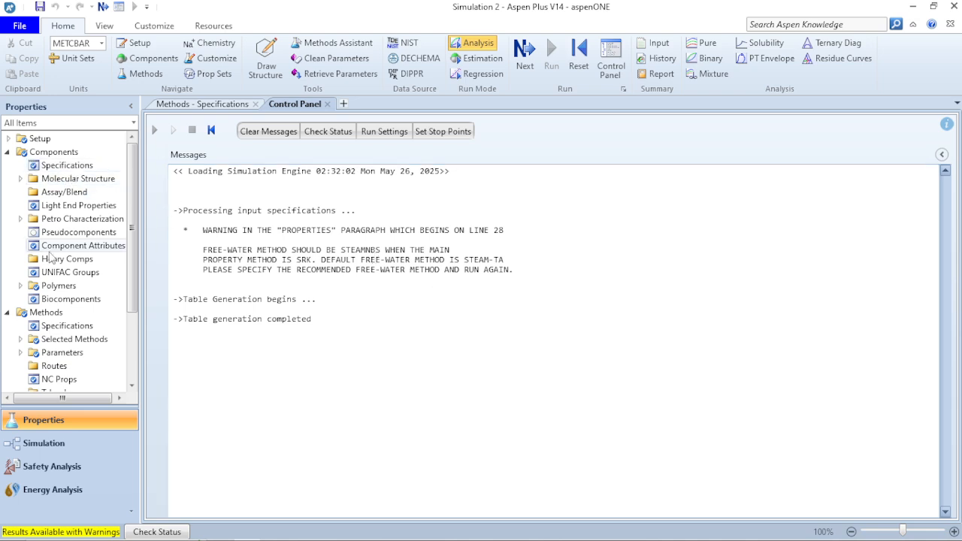
Change the free-water method to STEAMNBS and rerun the property analysis
left_click(67, 311)
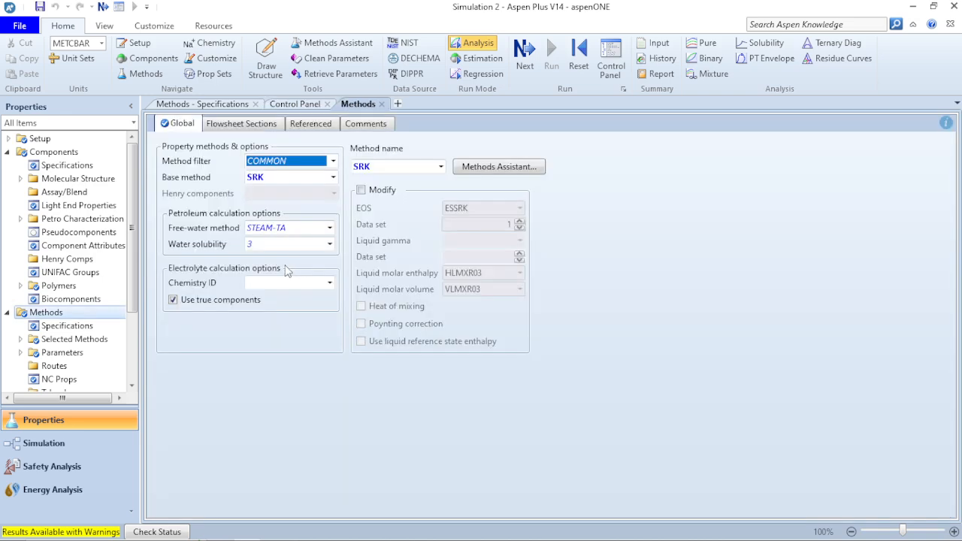
left_click(333, 230)
left_click(279, 313)
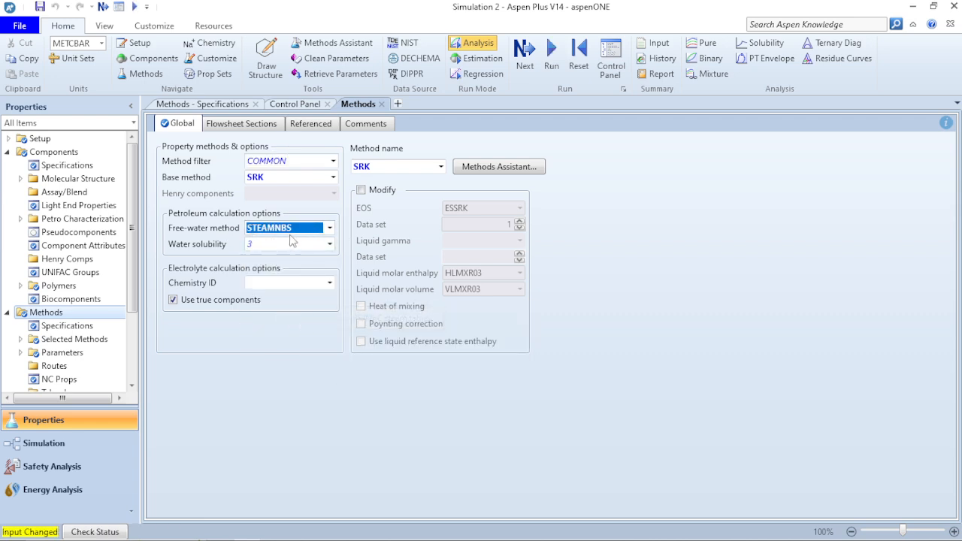
left_click(525, 61)
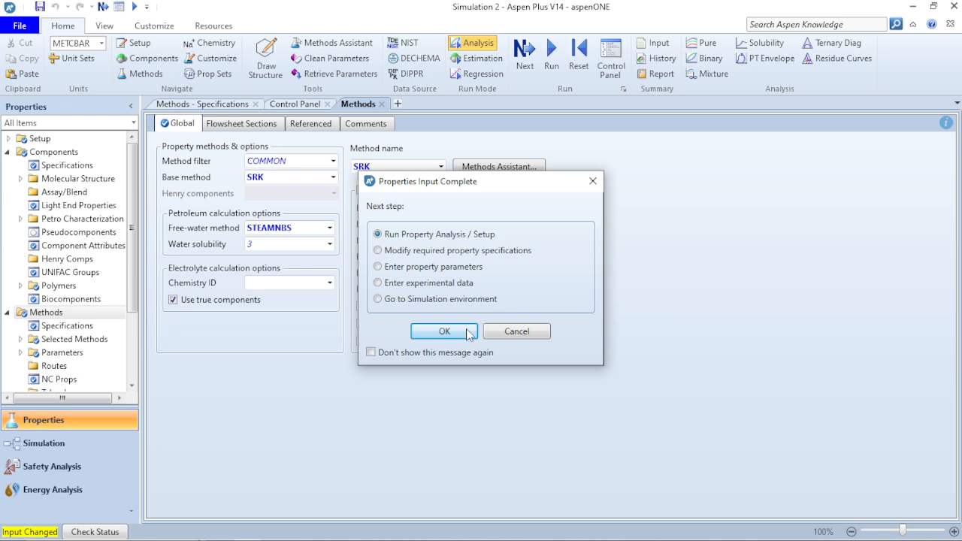
left_click(466, 332)
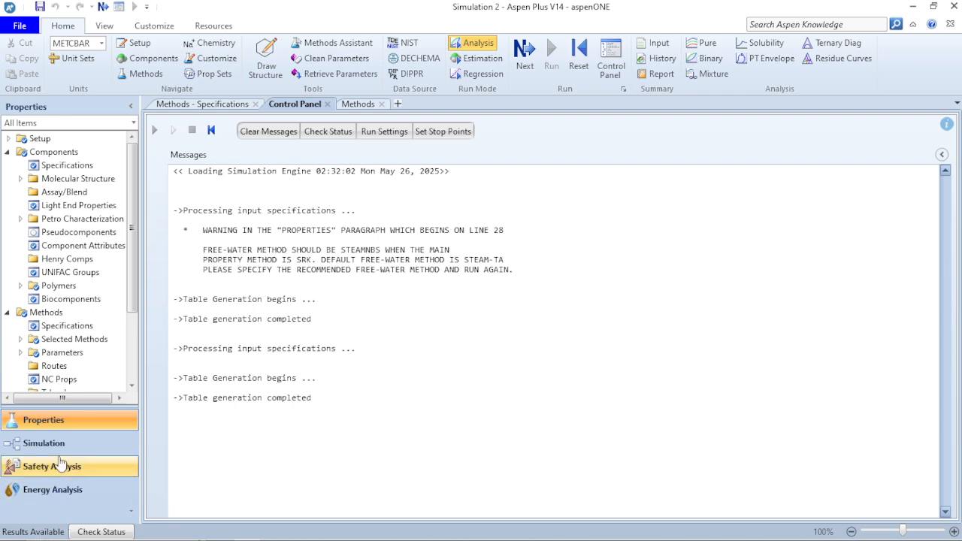
Go to the simulation environment and place one Mixer block on the main flowsheet
left_click(58, 448)
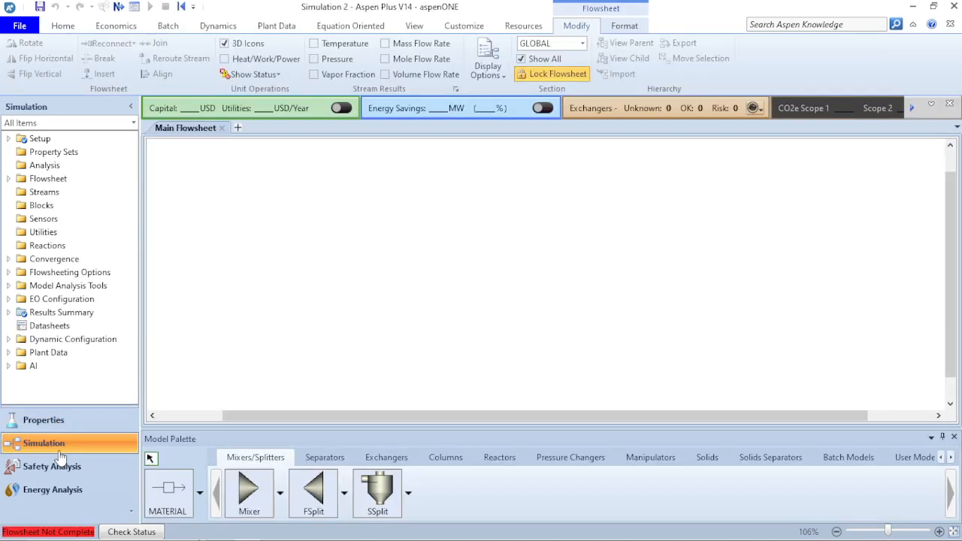
left_click(251, 497)
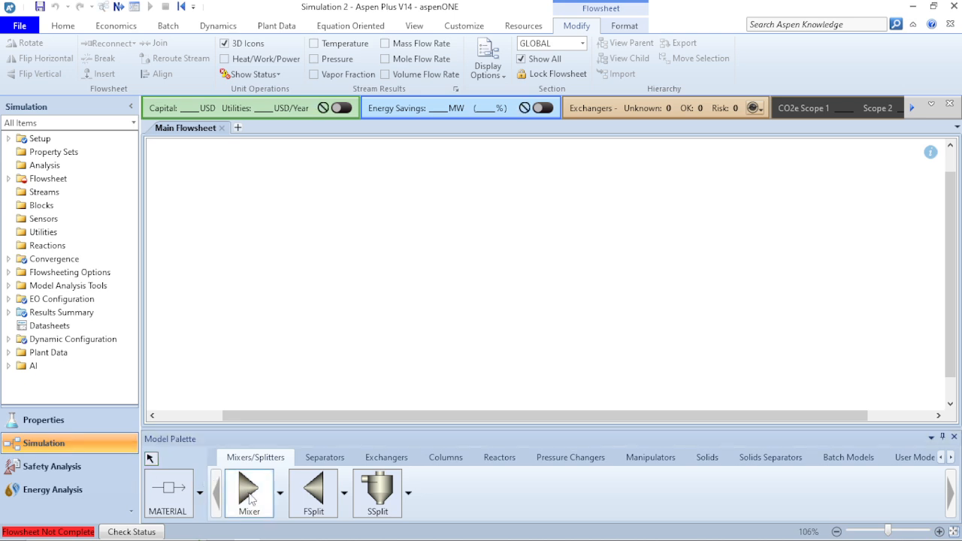
left_click(385, 260)
right_click(400, 334)
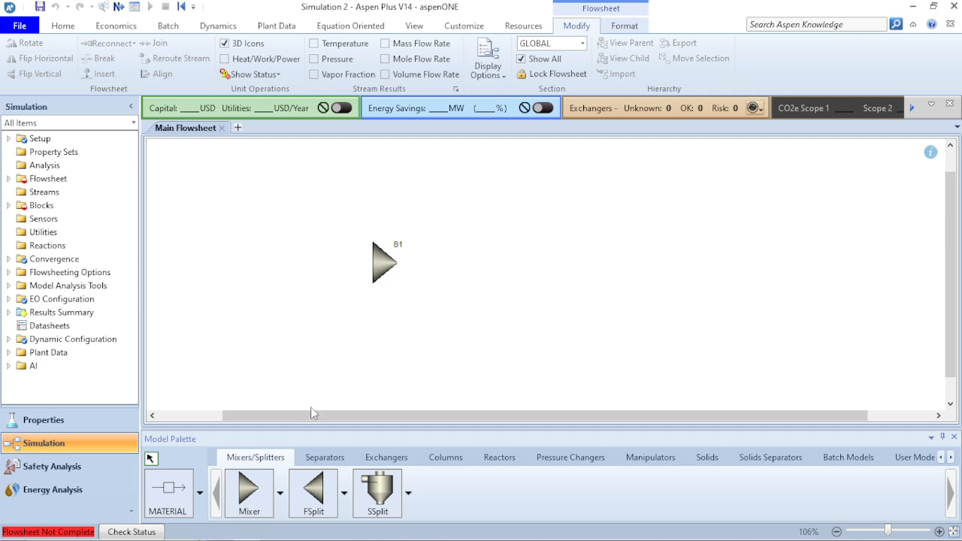
Connect two material feed streams to the mixer's inlet and one material product stream to its outlet
left_click(174, 489)
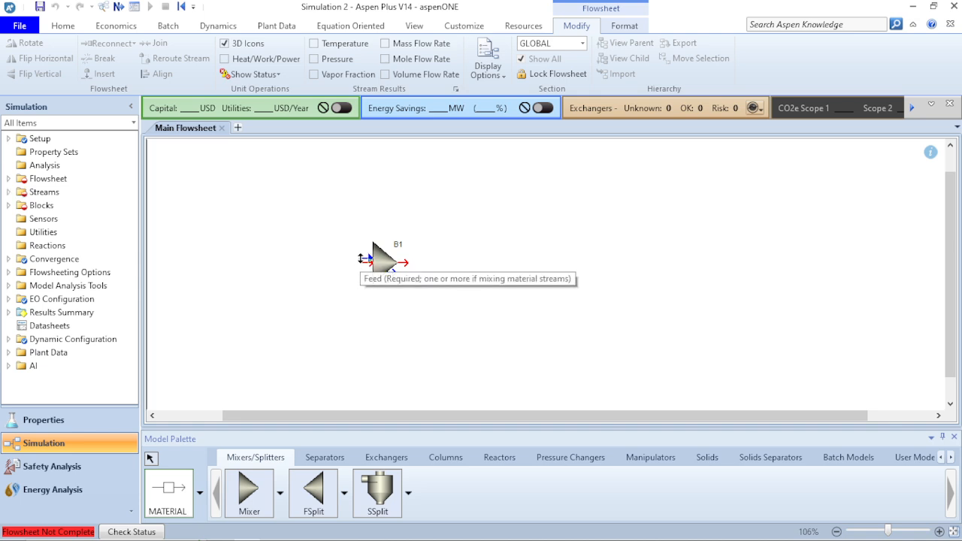
left_click(366, 261)
left_click(297, 254)
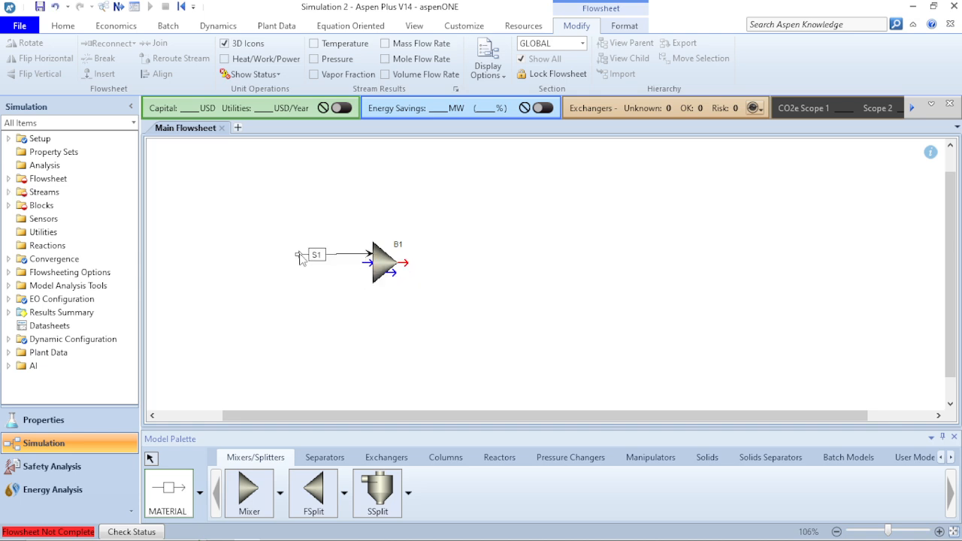
left_click(362, 261)
left_click(305, 284)
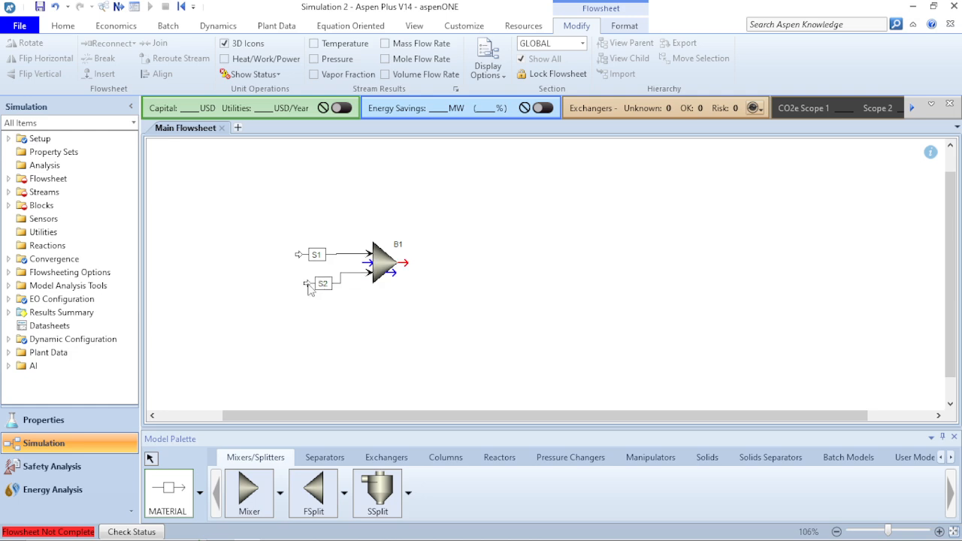
left_click(407, 262)
left_click(473, 257)
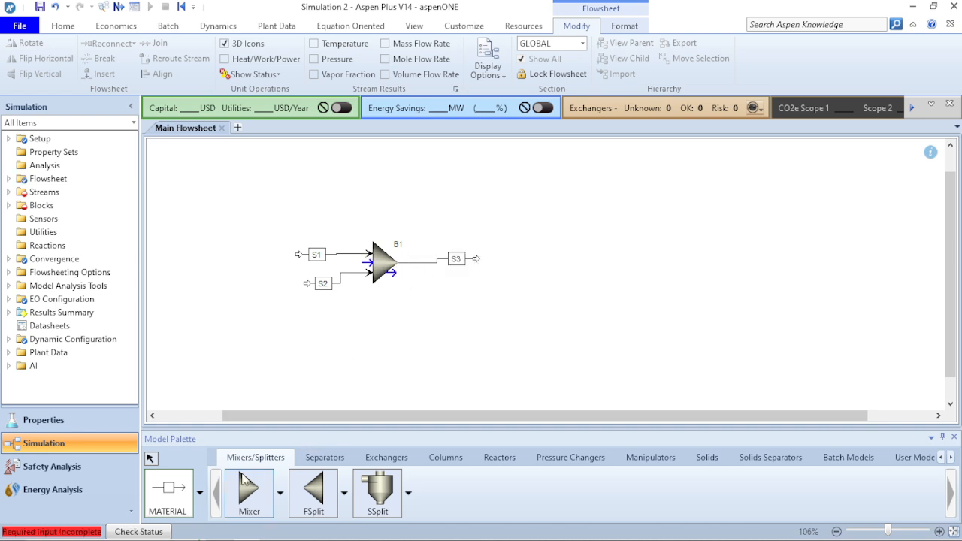
Place one Flash3 separator block on the main flowsheet, downstream of the mixer's outlet stream
left_click(329, 459)
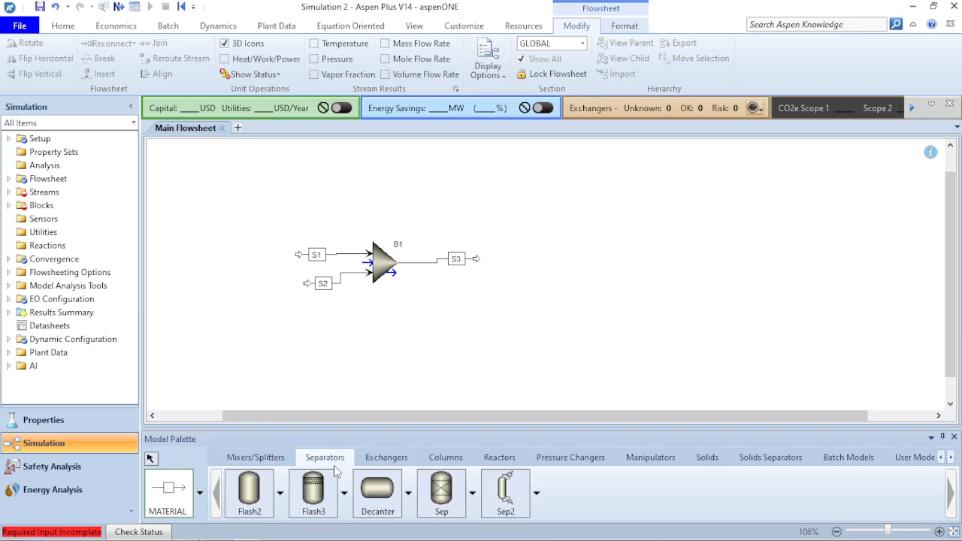
left_click(312, 510)
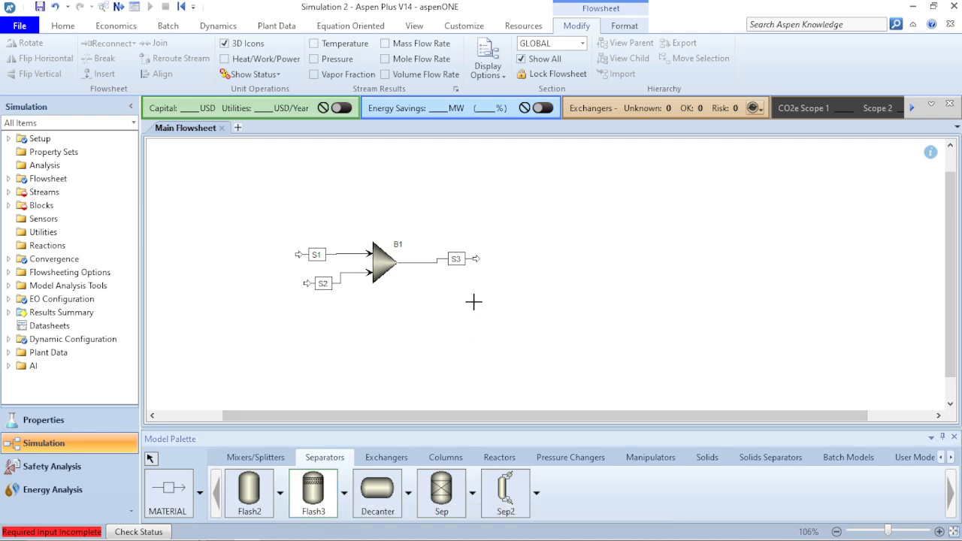
left_click(519, 261)
right_click(545, 291)
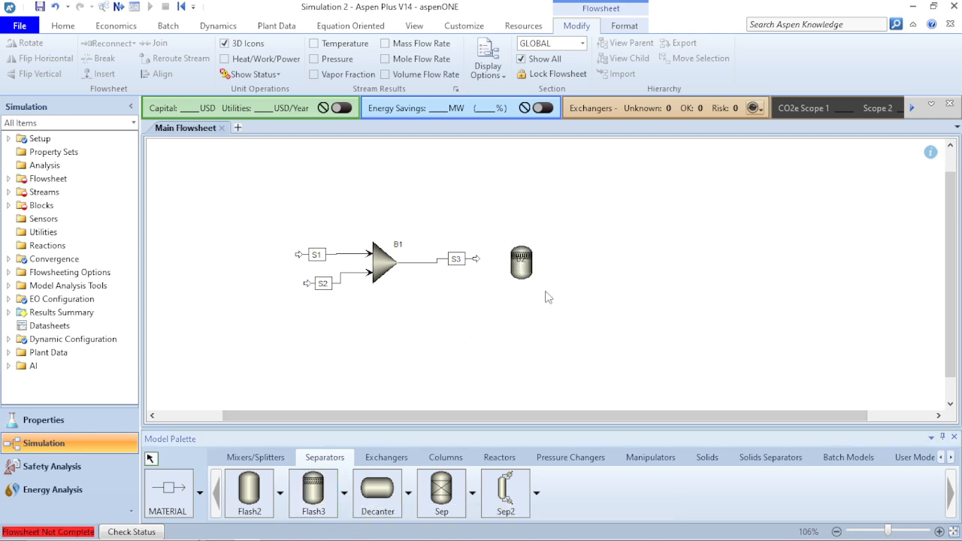
Connect material product streams to the Flash3 block's vapor outlet and its two liquid outlets
left_click(173, 492)
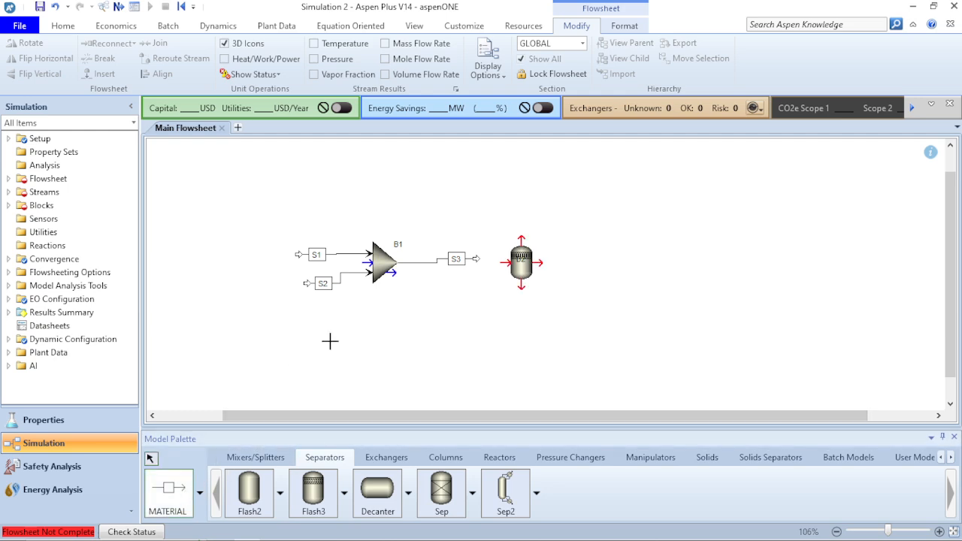
left_click(523, 236)
left_click(606, 205)
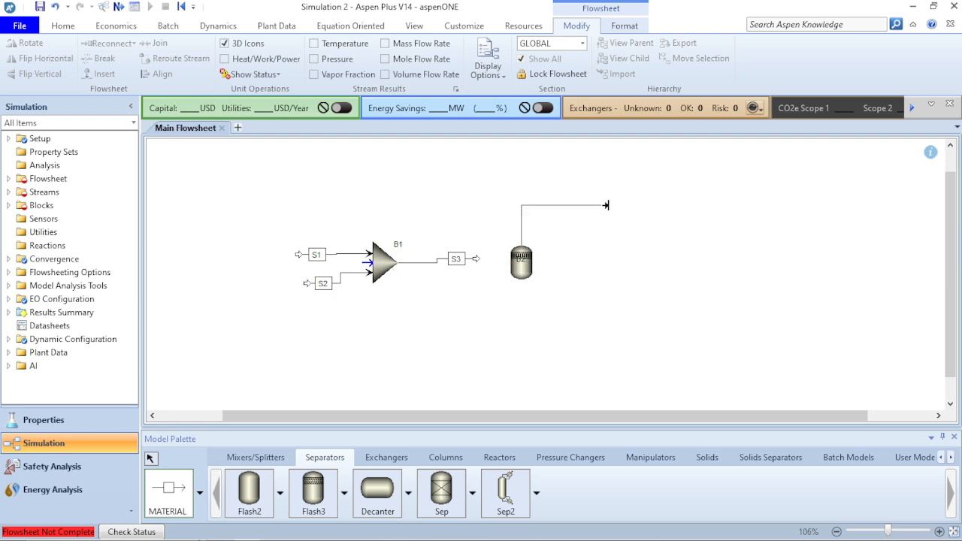
left_click(539, 262)
left_click(602, 266)
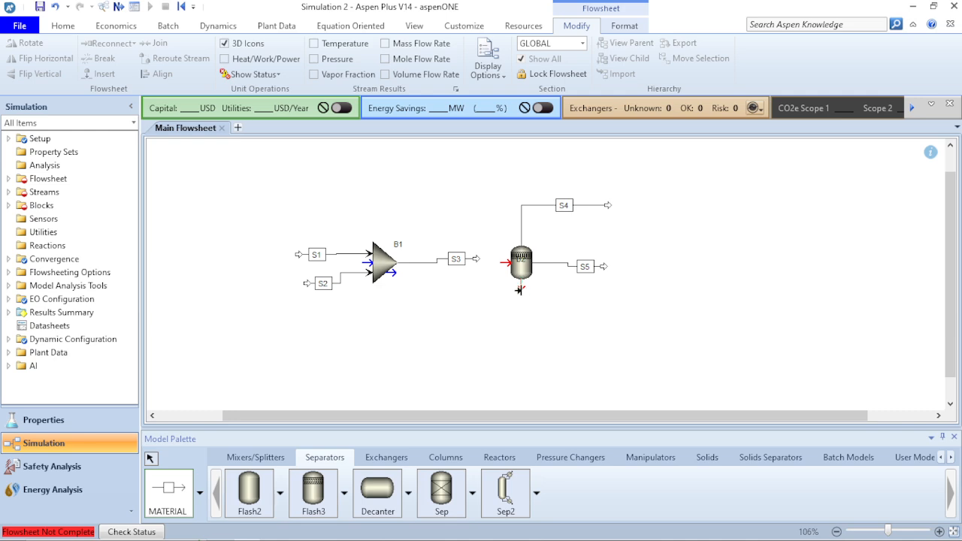
left_click(521, 290)
left_click(575, 315)
left_click(522, 312)
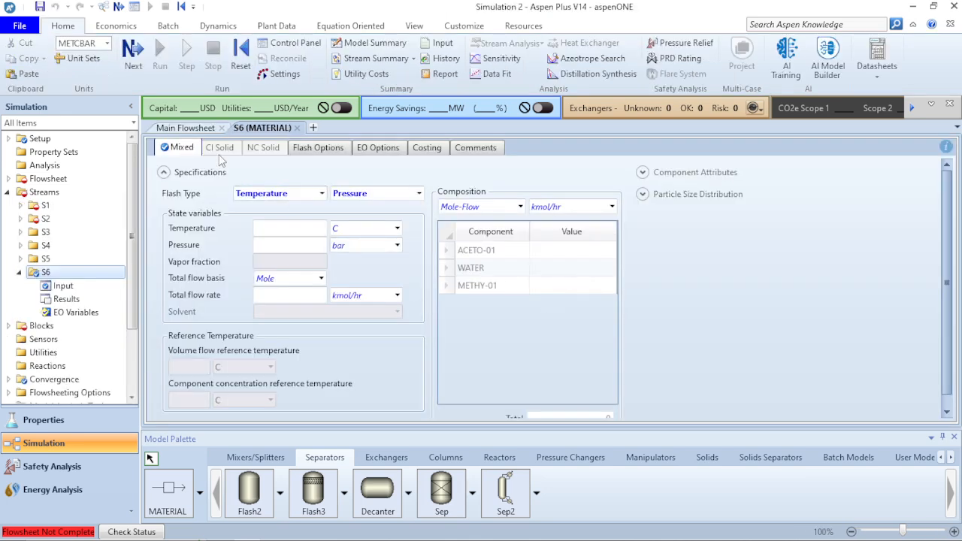
left_click(192, 136)
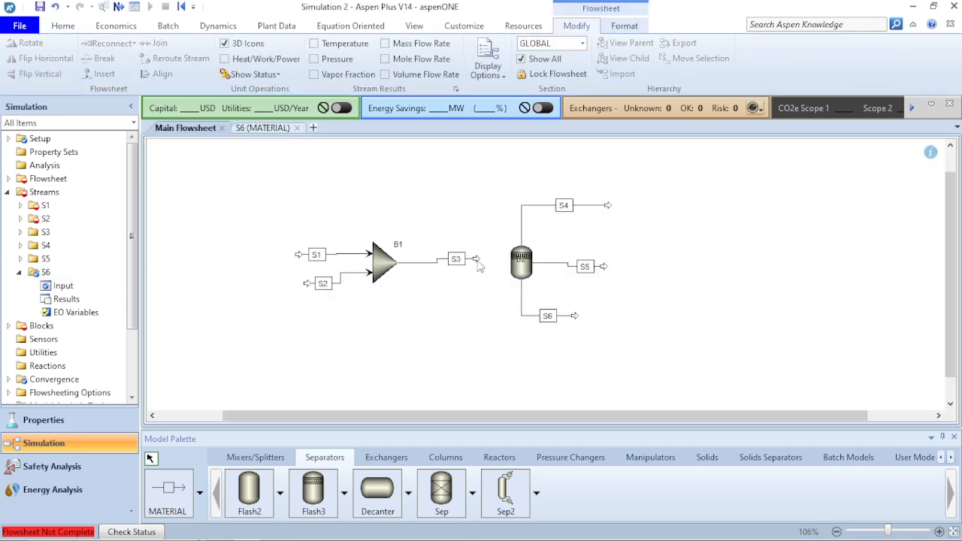
Connect mixer outlet stream S3 to the Flash3 inlet and align streams S3, S2 and S1 into straight lines
left_click_drag(476, 259, 499, 261)
left_click(504, 264)
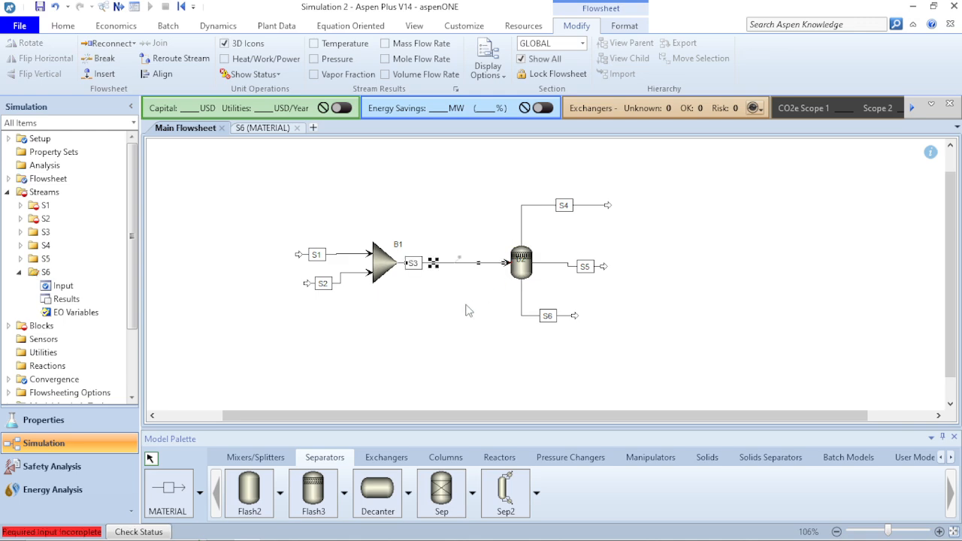
left_click(438, 263)
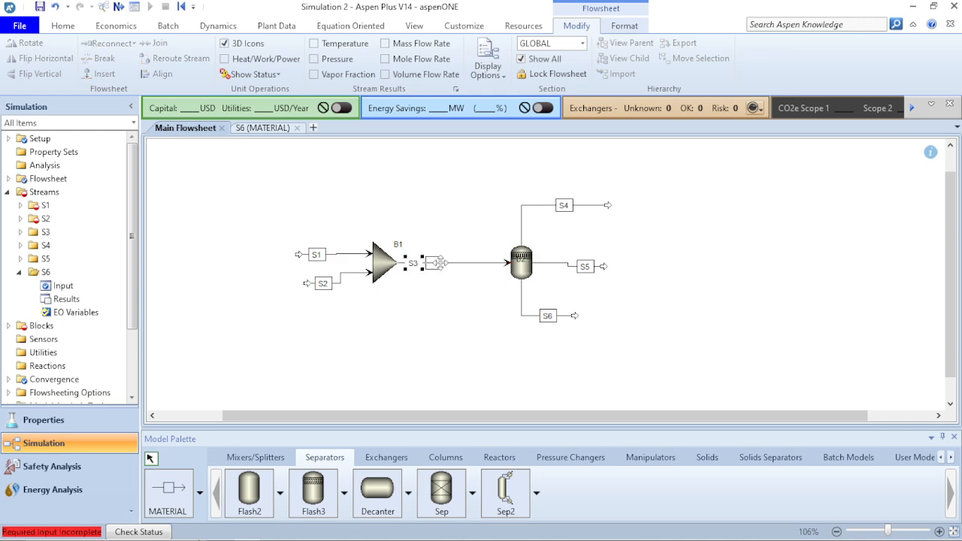
left_click(343, 274)
left_click(161, 73)
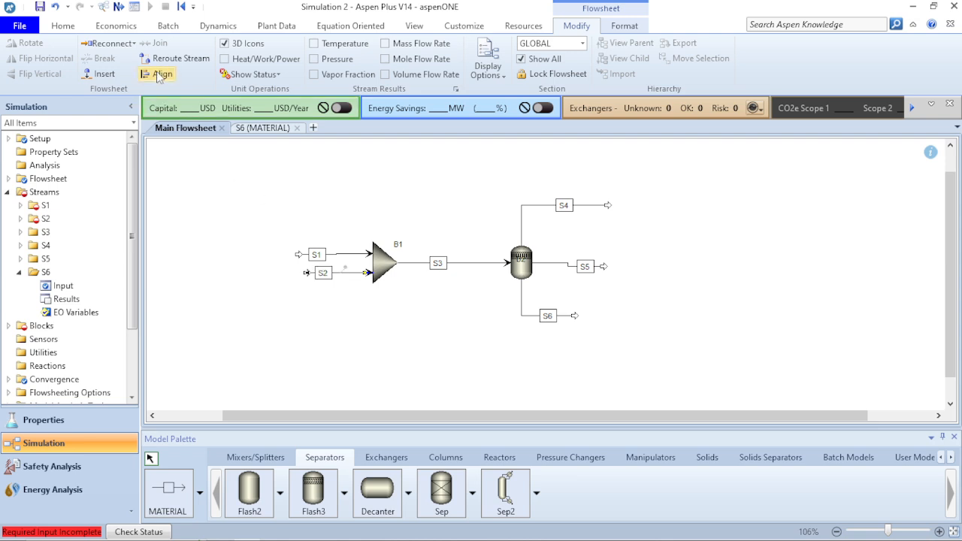
left_click(347, 254)
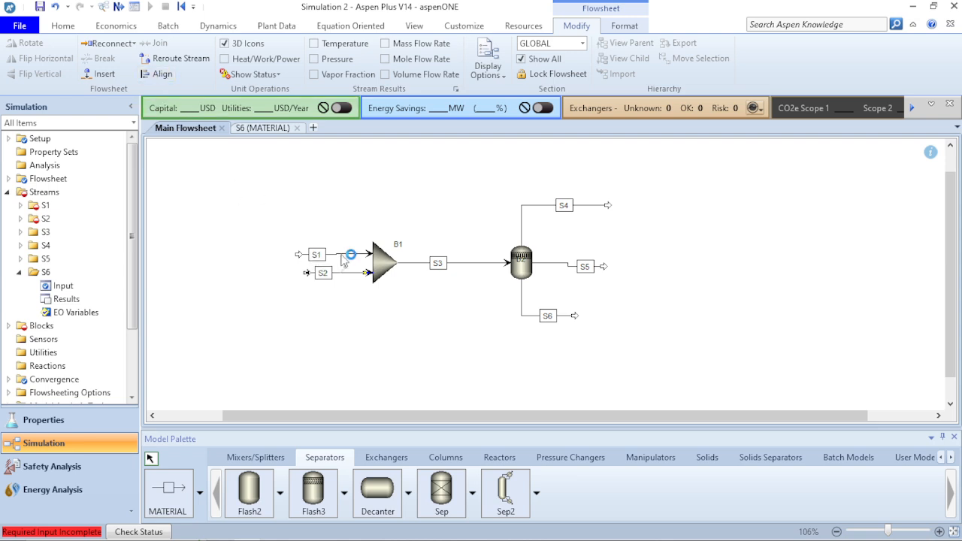
left_click(160, 74)
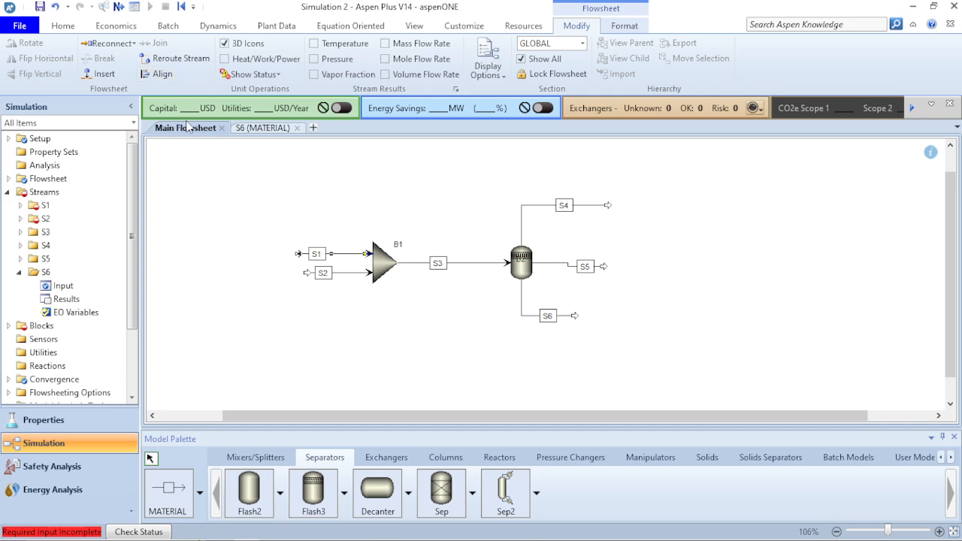
Rename the mixer's upper feed stream S1 to FEED
left_click(318, 256)
left_click(318, 256)
type("FEED")
key("Return")
Rename the mixer's lower feed stream S2 to SOLVENT and shift its label clear of the feed arrow
left_click(323, 272)
left_click(323, 273)
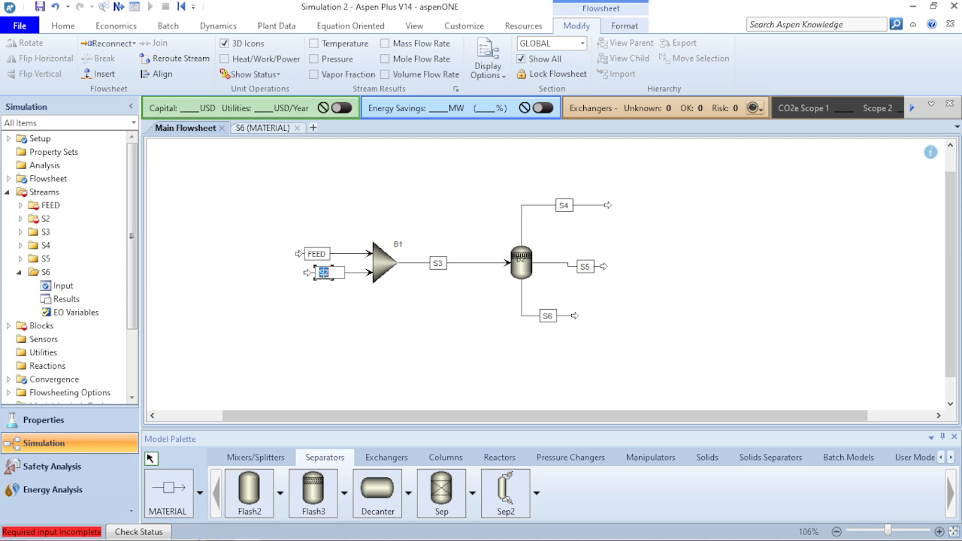
type("SOLVENT")
key("Return")
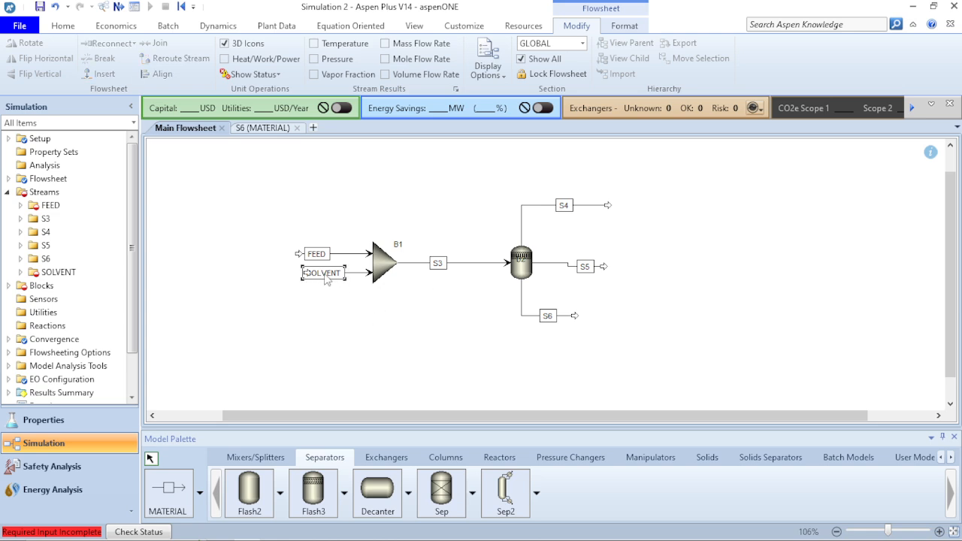
left_click_drag(325, 274, 338, 276)
left_click(369, 302)
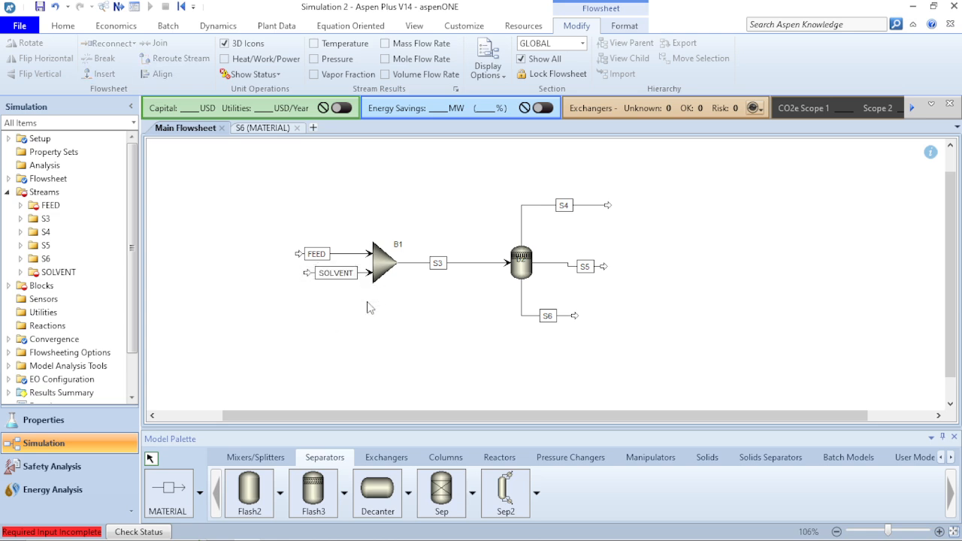
Rename stream S3 between the mixer and the Flash3 block to SOLUTION
double_click(440, 264)
type("S")
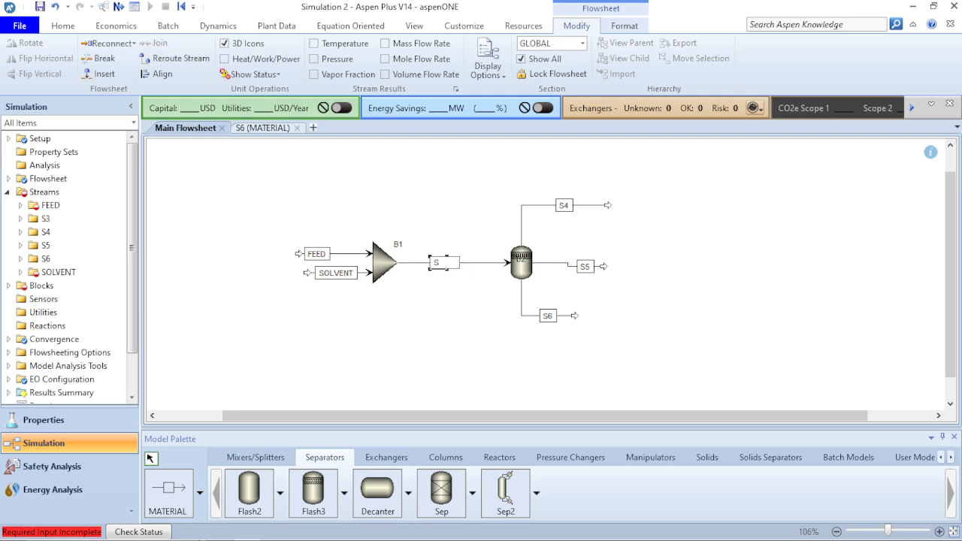
type("OLUTION")
left_click(442, 284)
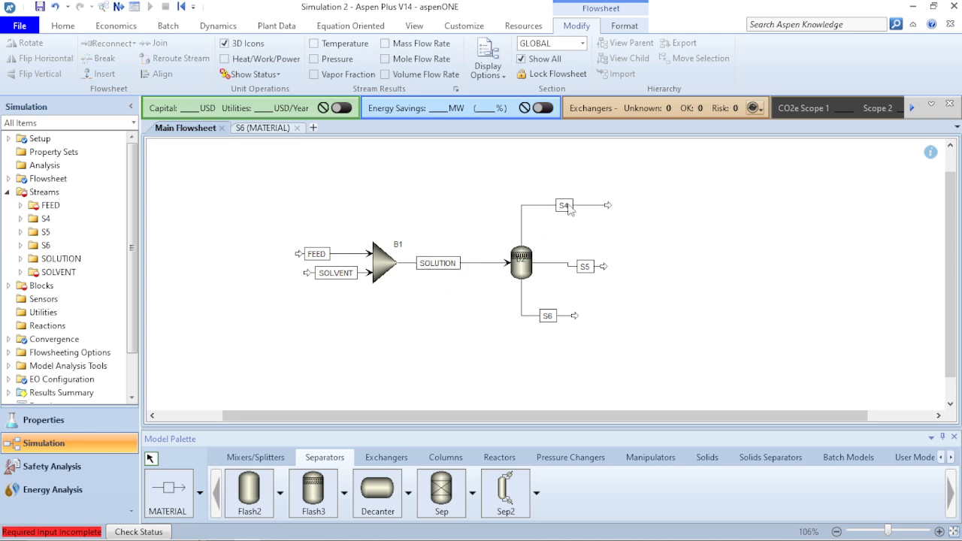
Rename the Flash3 vapor outlet stream S4 to VAPOR
double_click(565, 206)
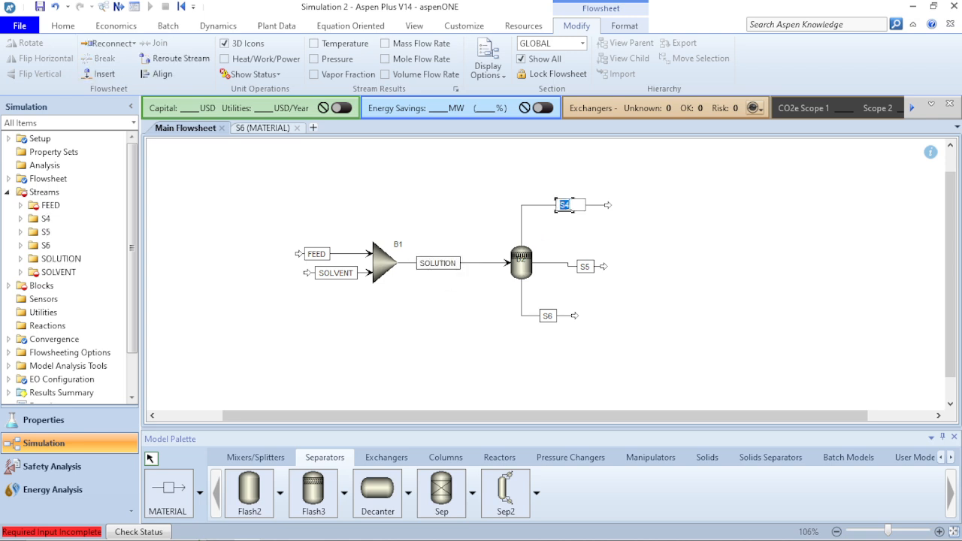
type("VAPOR")
key("Return")
Rename the Flash3 liquid outlet streams, S5 to 1LIQ and S6 to 2LIQ
double_click(585, 266)
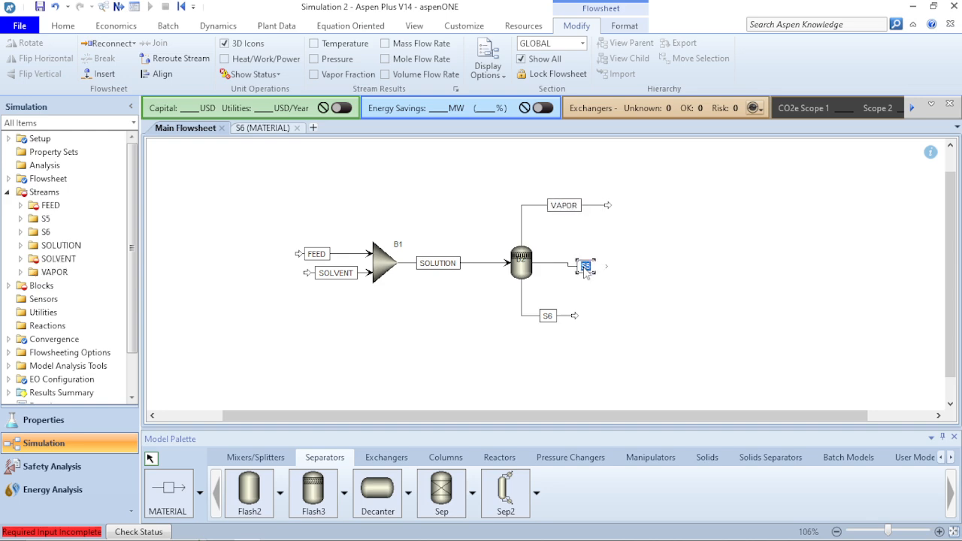
type("LIQ")
key("Return")
double_click(548, 316)
type("2L")
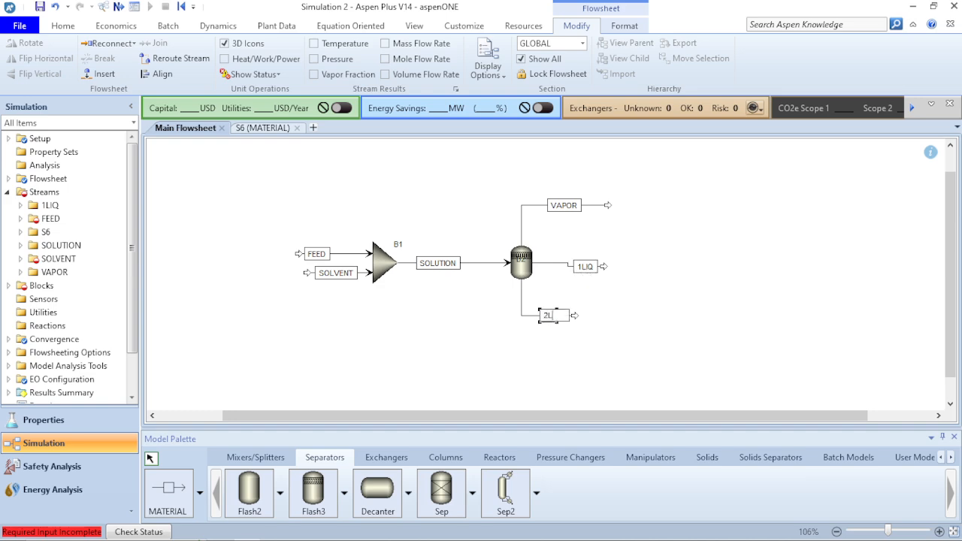
type("IQ")
key("Return")
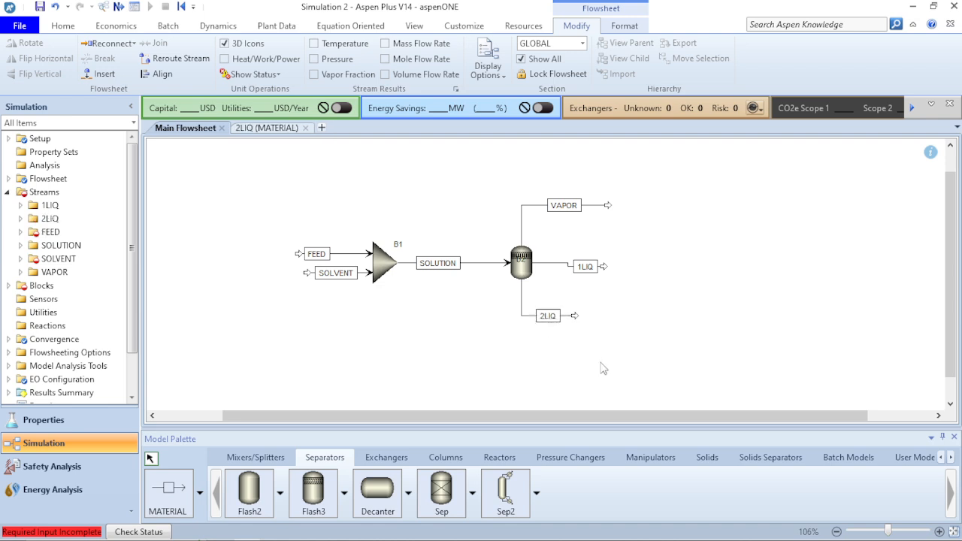
left_click(601, 369)
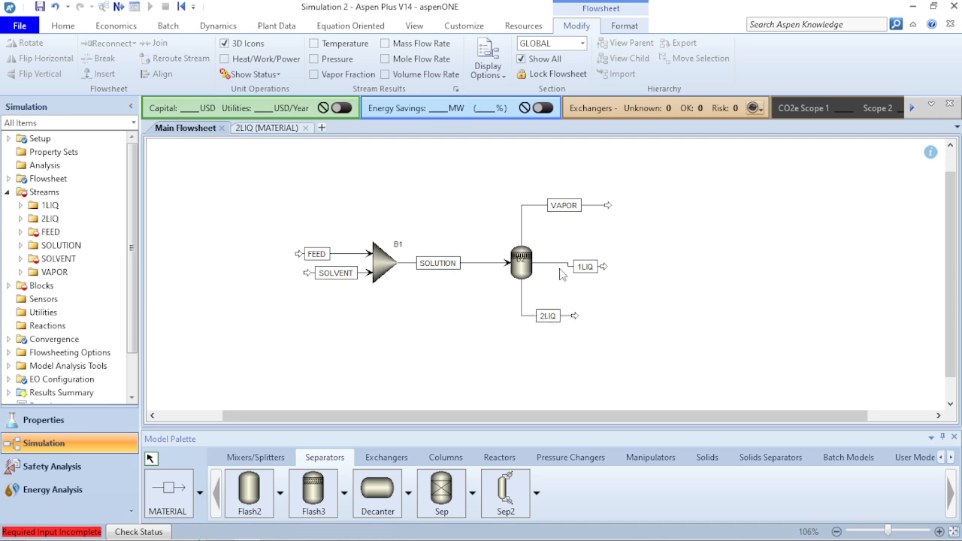
Align the 1LIQ stream so it runs straight out of the Flash3 block
left_click(568, 265)
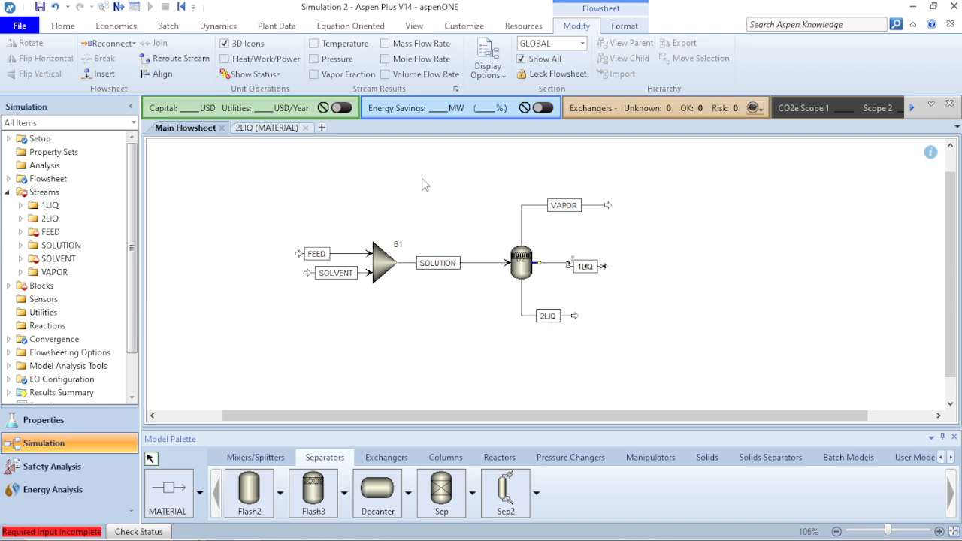
left_click(160, 76)
left_click(232, 270)
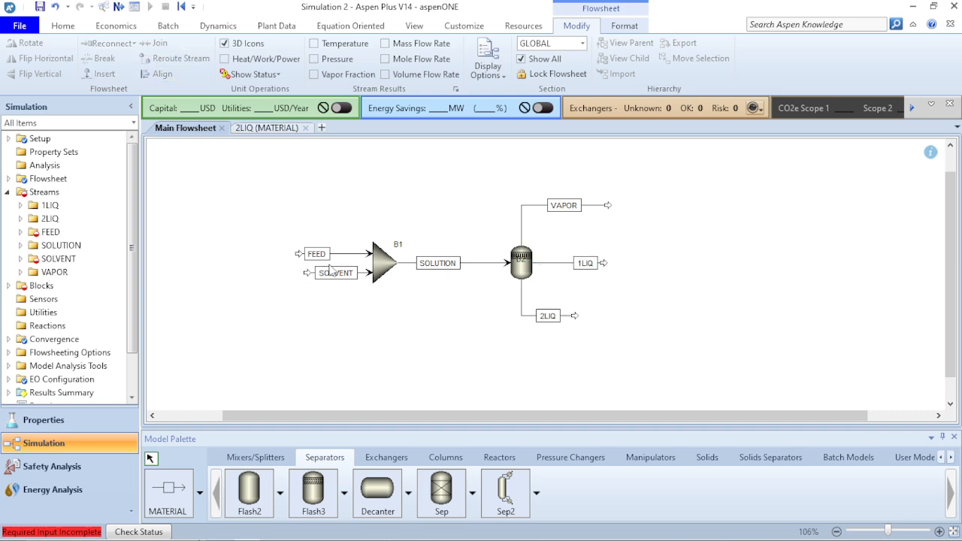
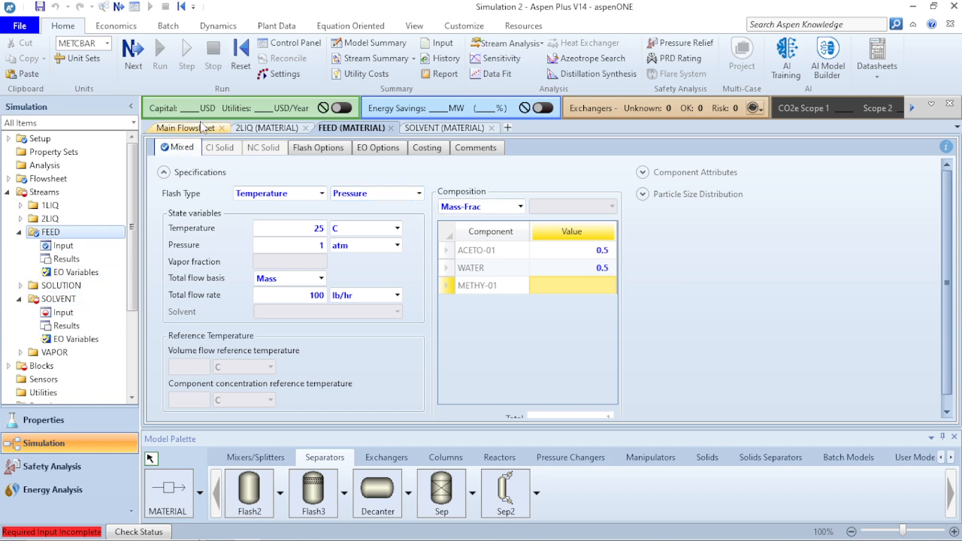
Open the SOLVENT stream's input specifications from the main flowsheet
left_click(491, 128)
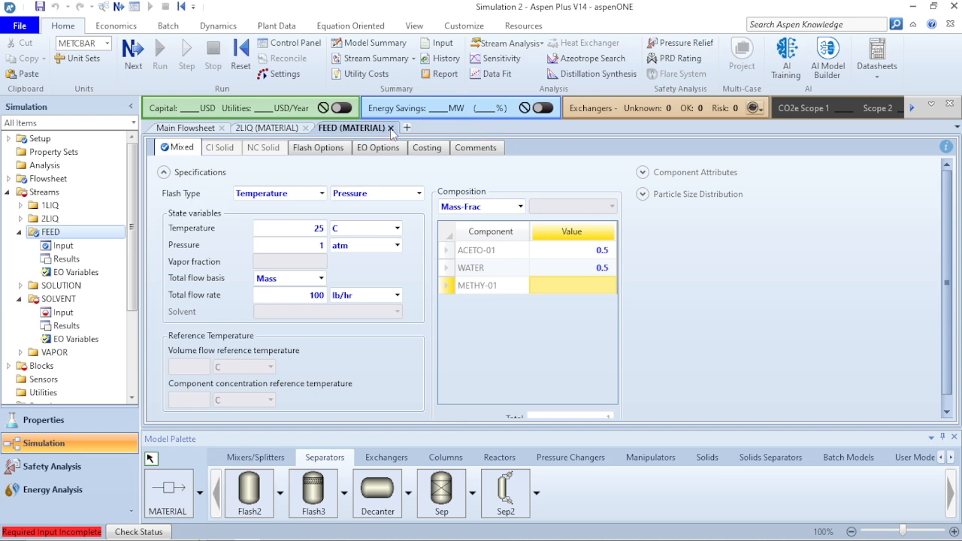
left_click(187, 128)
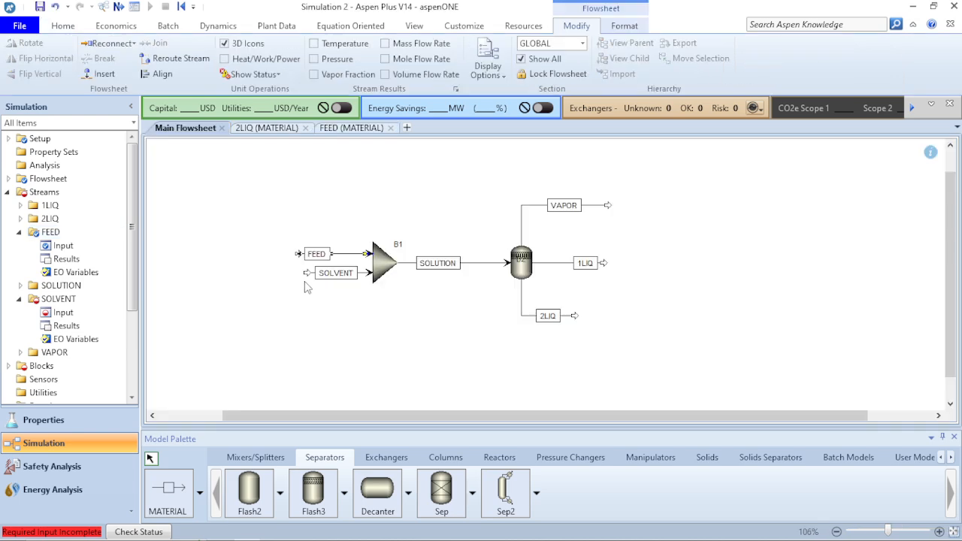
left_click(359, 286)
left_click(363, 274)
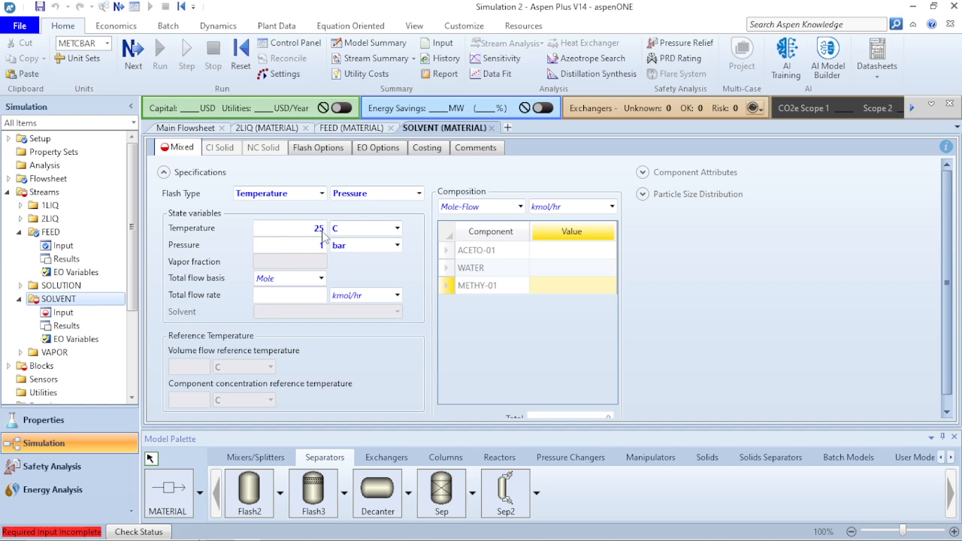
left_click(321, 279)
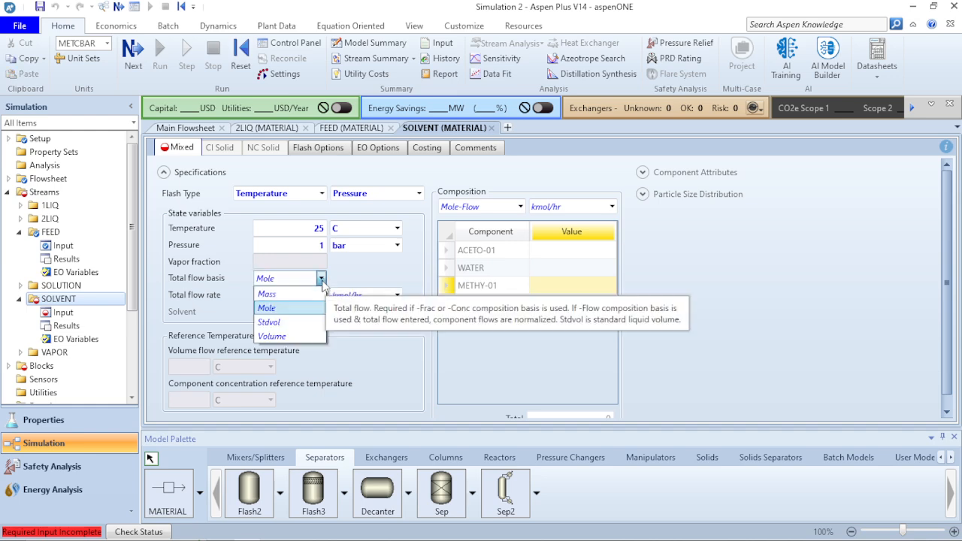
left_click(384, 364)
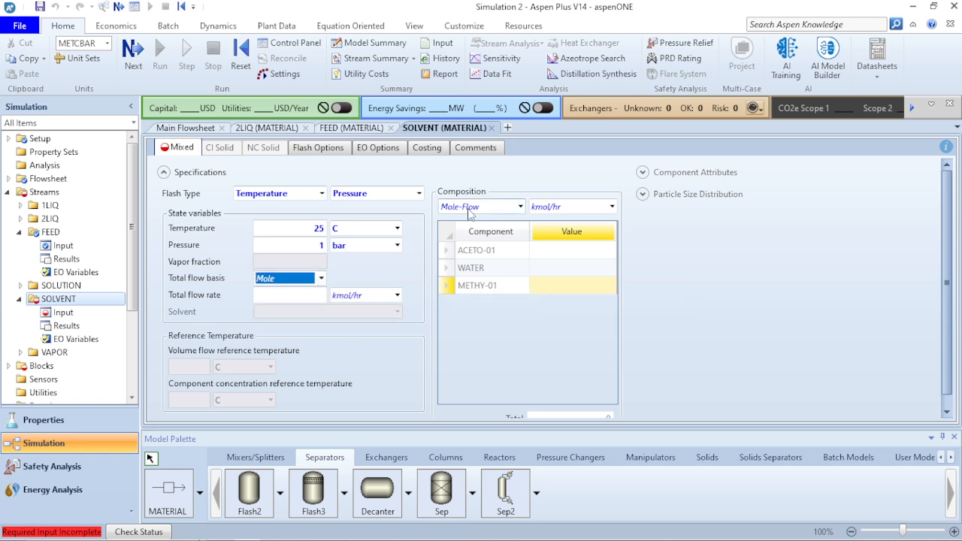
Specify the SOLVENT composition on a Mass-Flow basis in lb/hr, with a flow of 100 for METHY-01
left_click(521, 207)
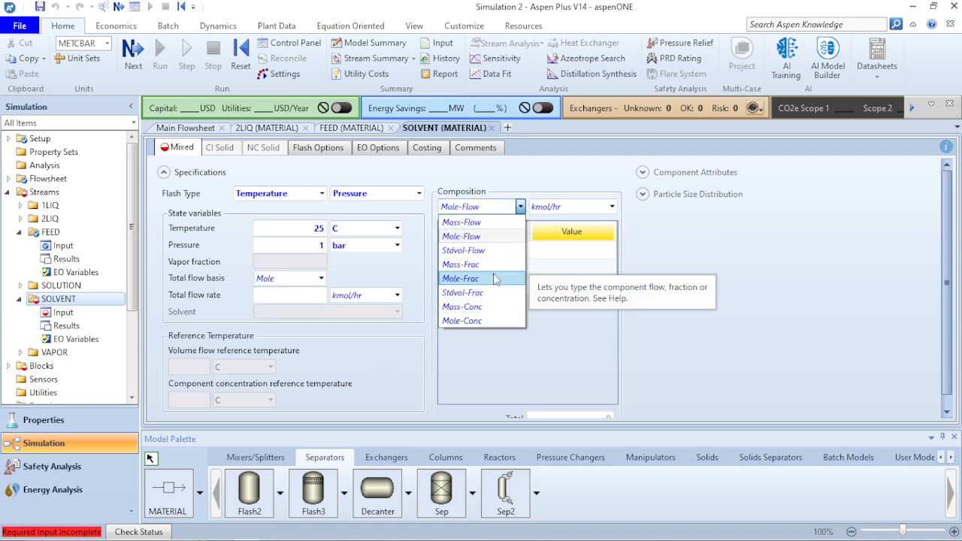
left_click(485, 222)
left_click(567, 290)
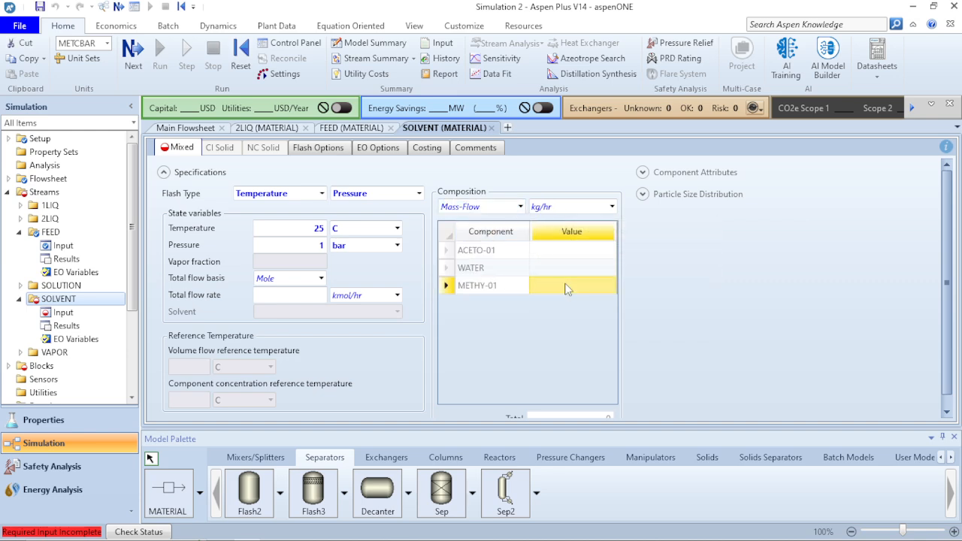
type("100")
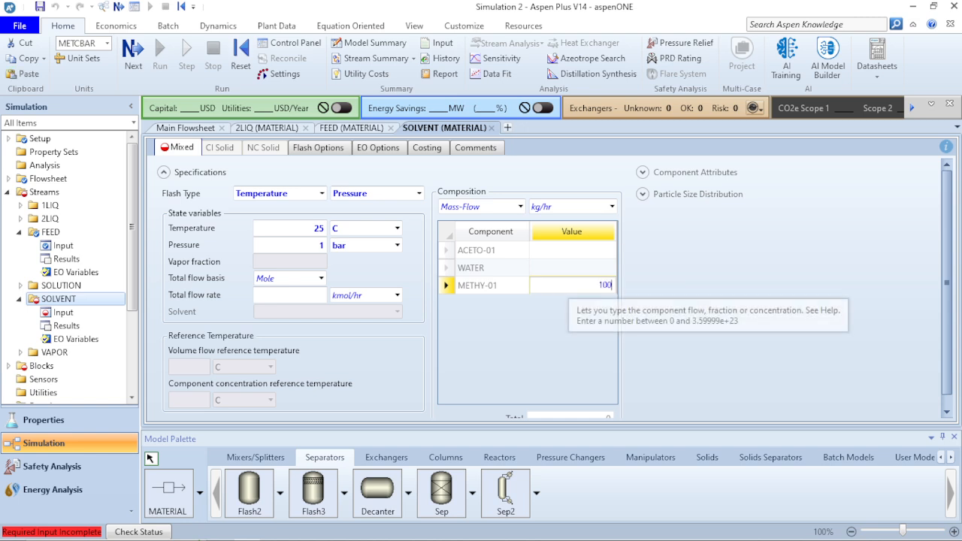
key("Return")
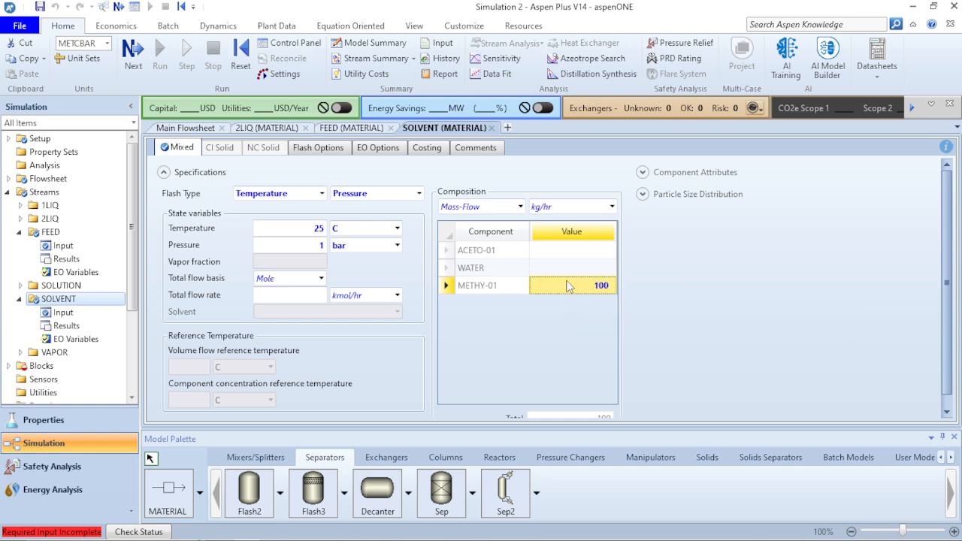
left_click(613, 206)
left_click(561, 378)
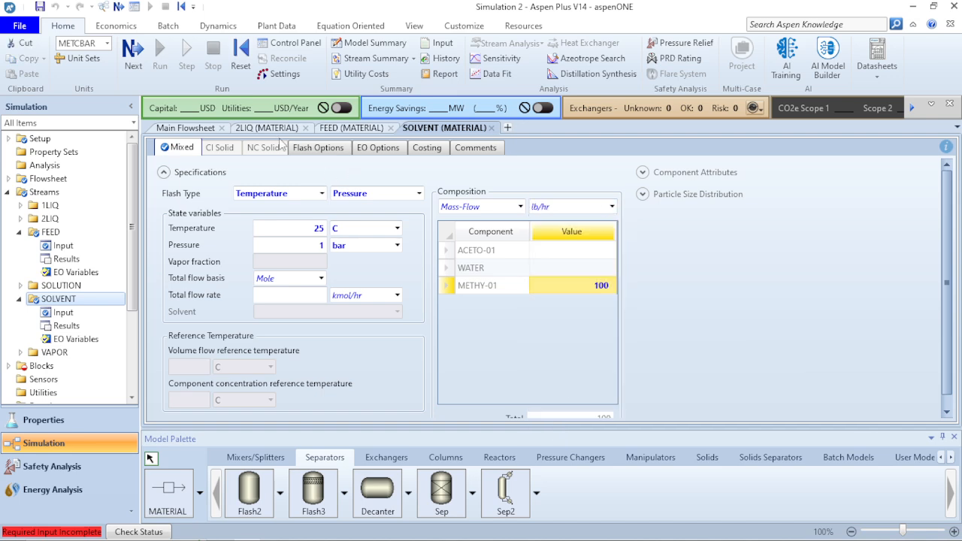
Rename mixer block B1 on the main flowsheet to MIX and place its label below the block
left_click(186, 128)
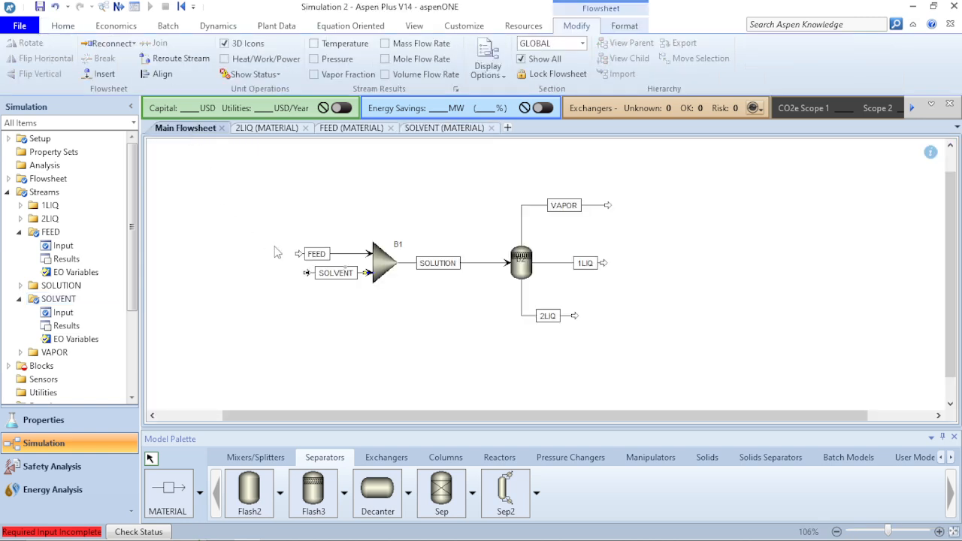
left_click(399, 250)
left_click(399, 247)
type("MI")
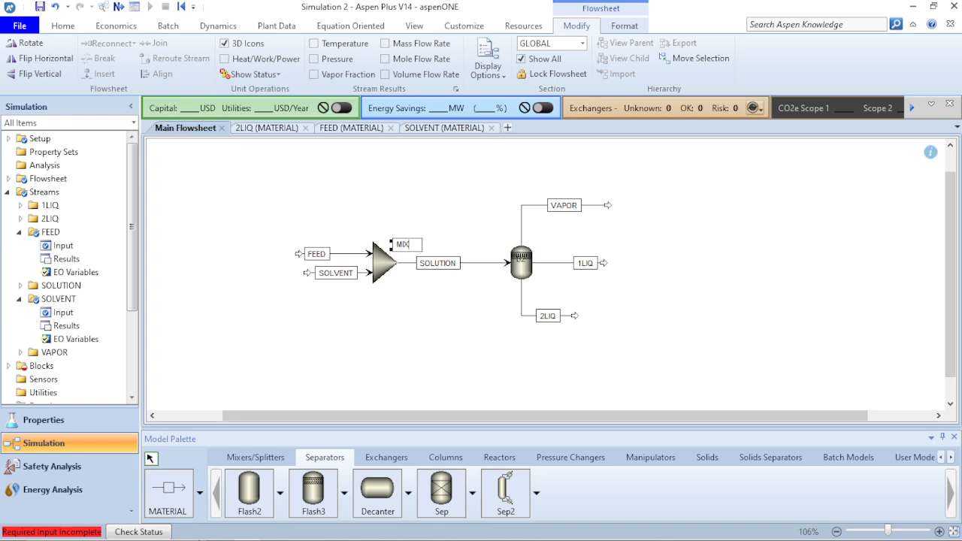
type("X")
key("Return")
left_click_drag(404, 248, 382, 296)
Rename Flash3 block B2 to FLASH and place its label just below the vessel
left_click(524, 267)
left_click(524, 263)
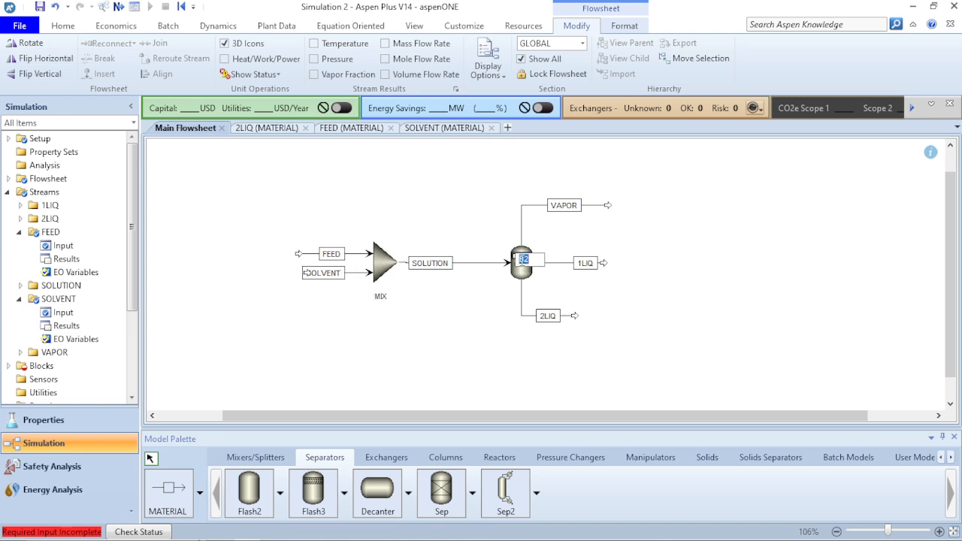
type("FLASH")
left_click(558, 282)
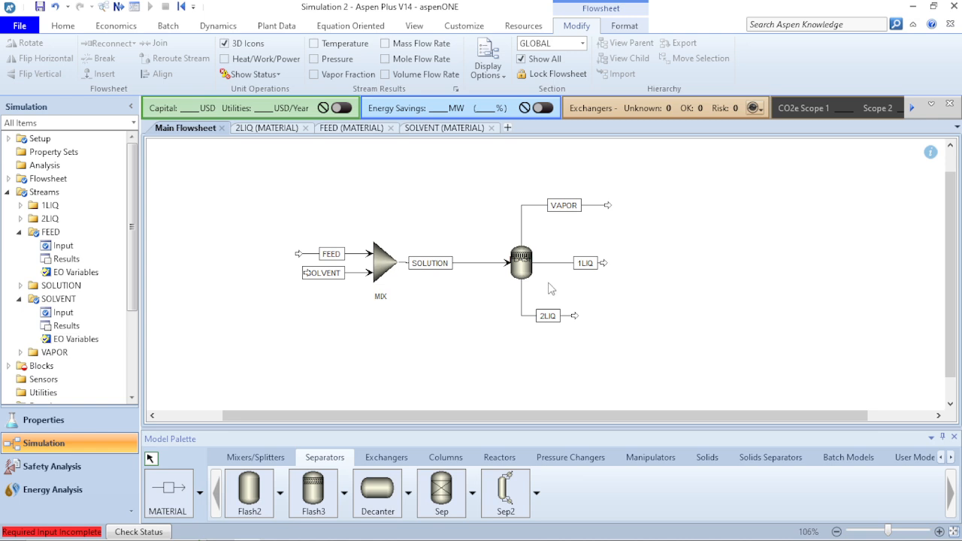
left_click_drag(522, 262, 540, 285)
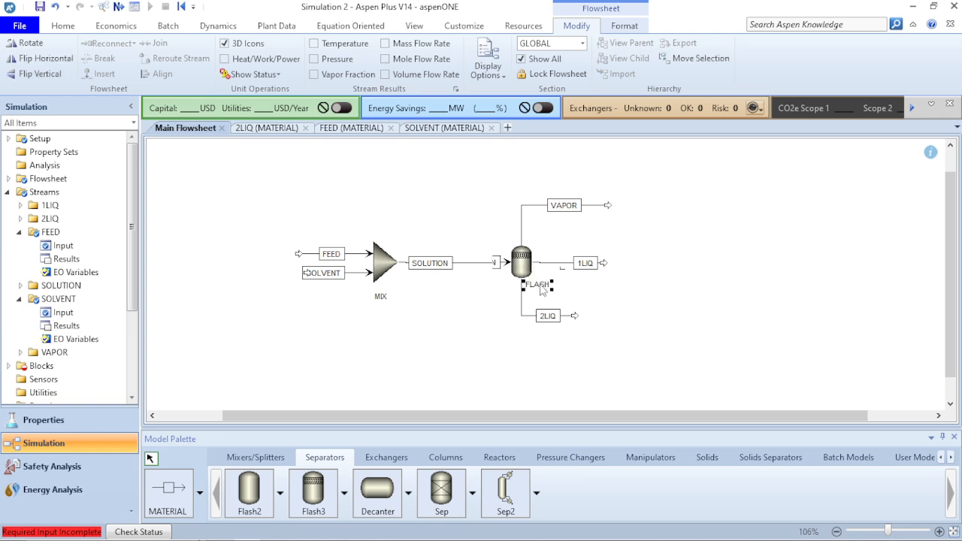
left_click(659, 307)
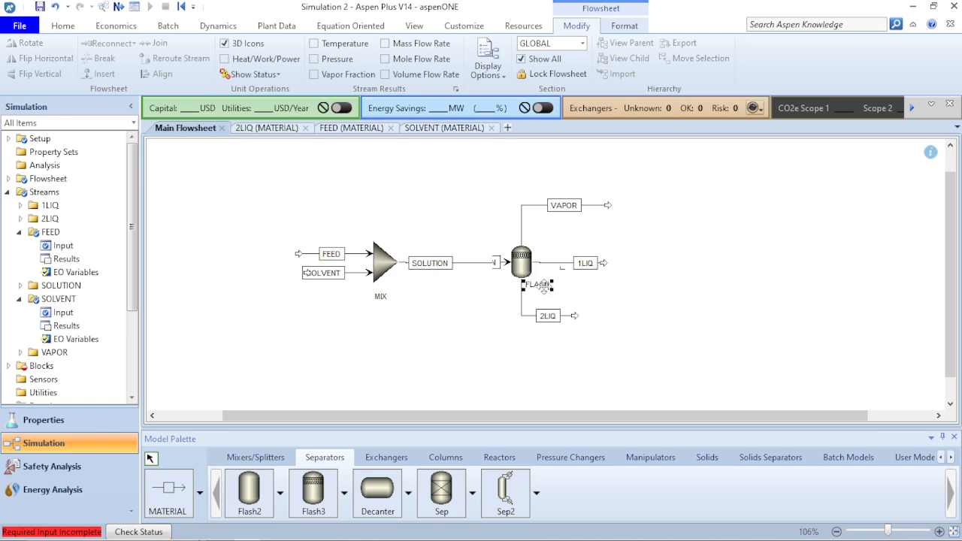
left_click_drag(544, 288, 548, 289)
left_click(604, 311)
Align the 1LIQ and SOLUTION streams into straight lines and move the SOLUTION label midway between the MIX and FLASH blocks
left_click(555, 265)
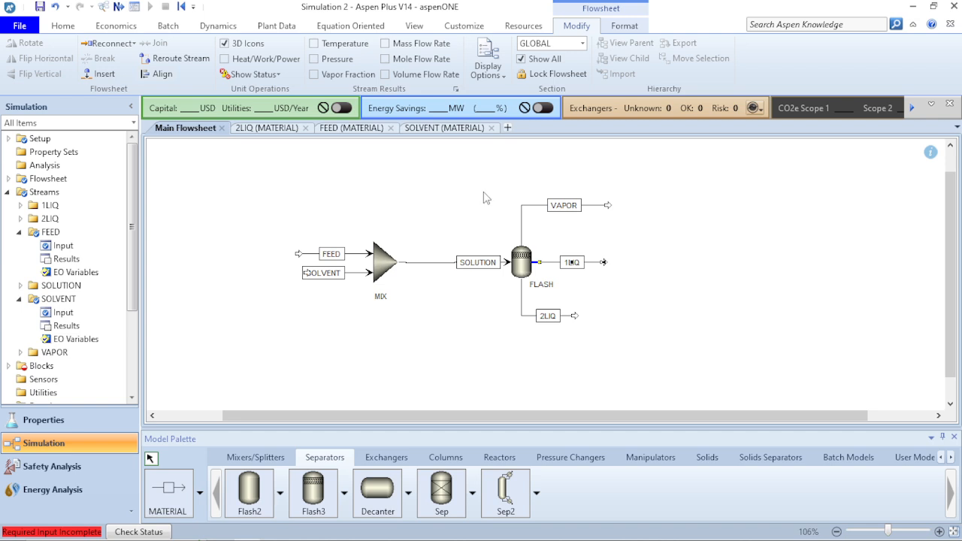
left_click(666, 295)
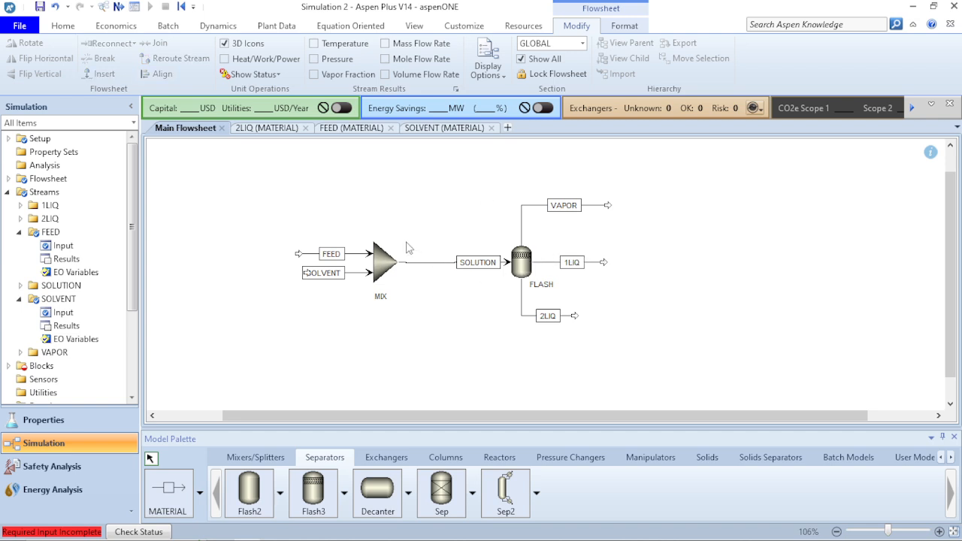
left_click(446, 265)
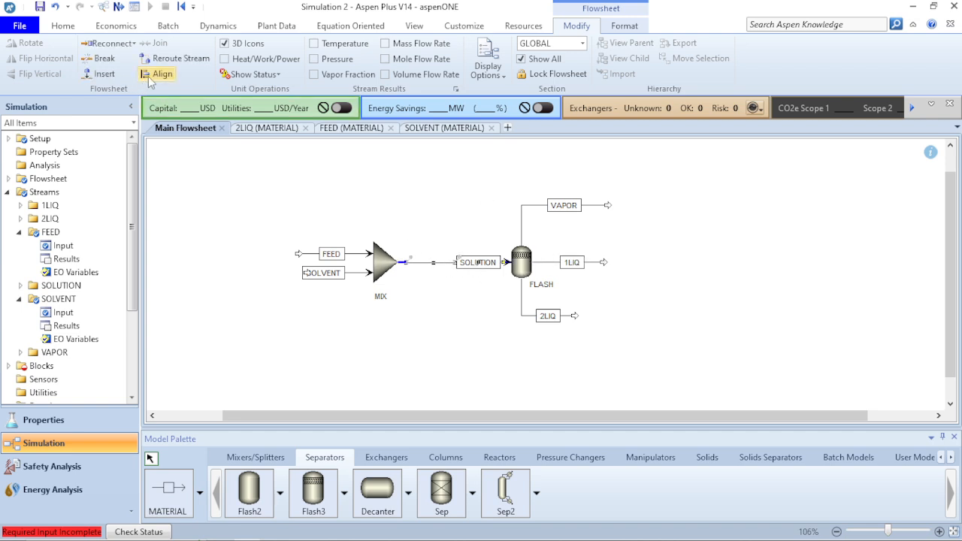
left_click(450, 320)
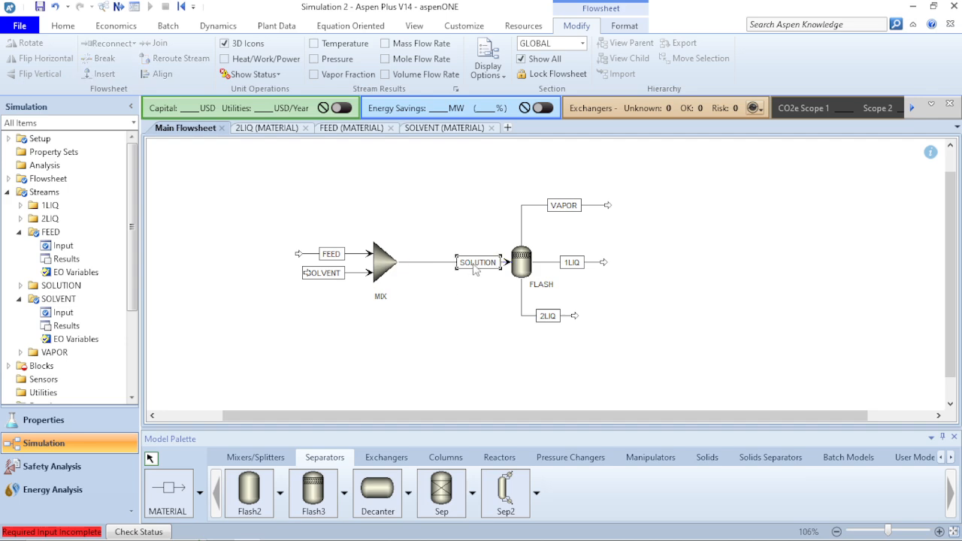
left_click_drag(477, 268, 451, 268)
left_click(509, 337)
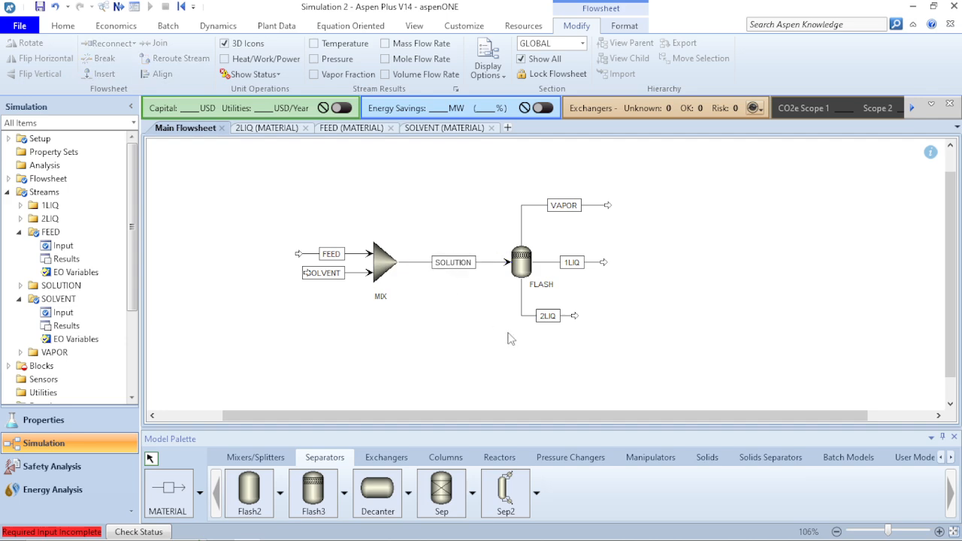
Specify the FLASH block's temperature as 75 F and its pressure as 50 psi
left_click(524, 267)
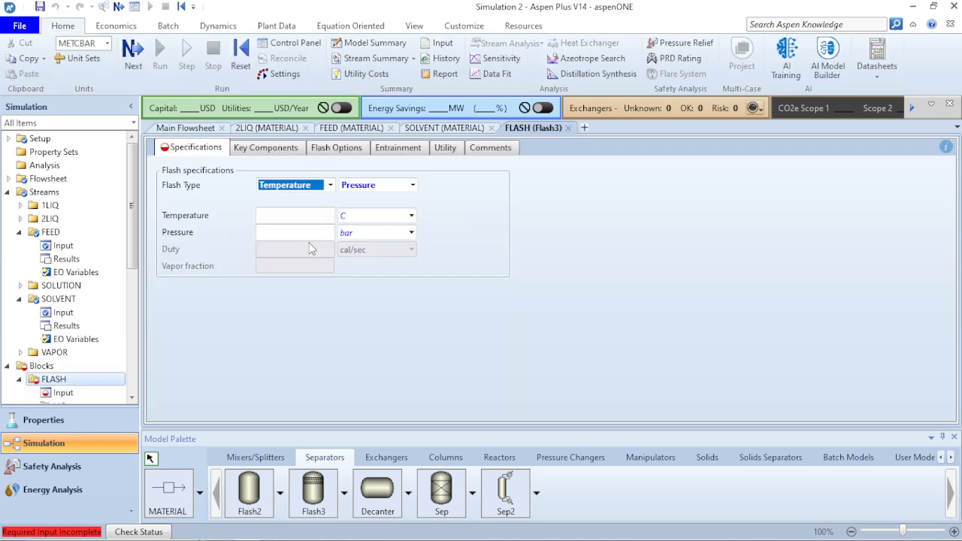
left_click(305, 212)
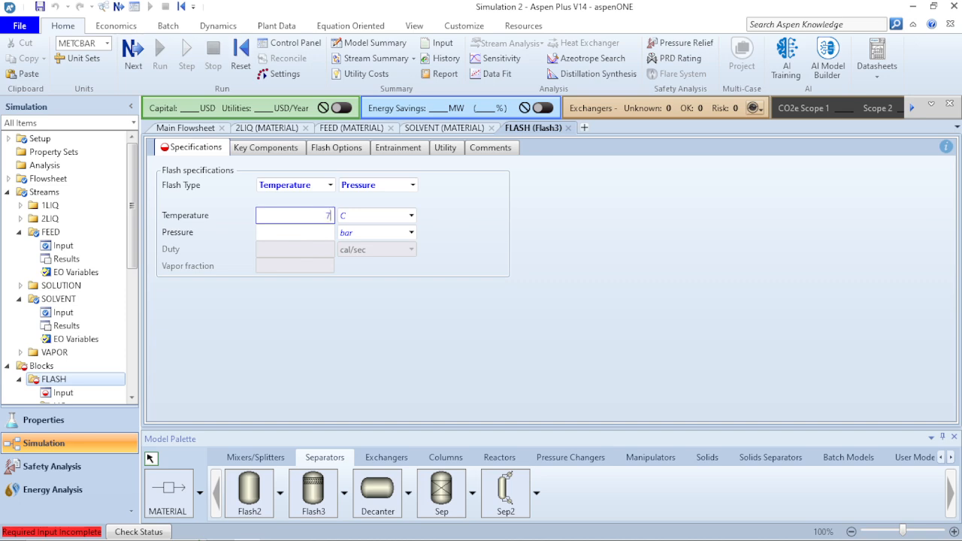
type("75")
left_click(412, 216)
left_click(392, 246)
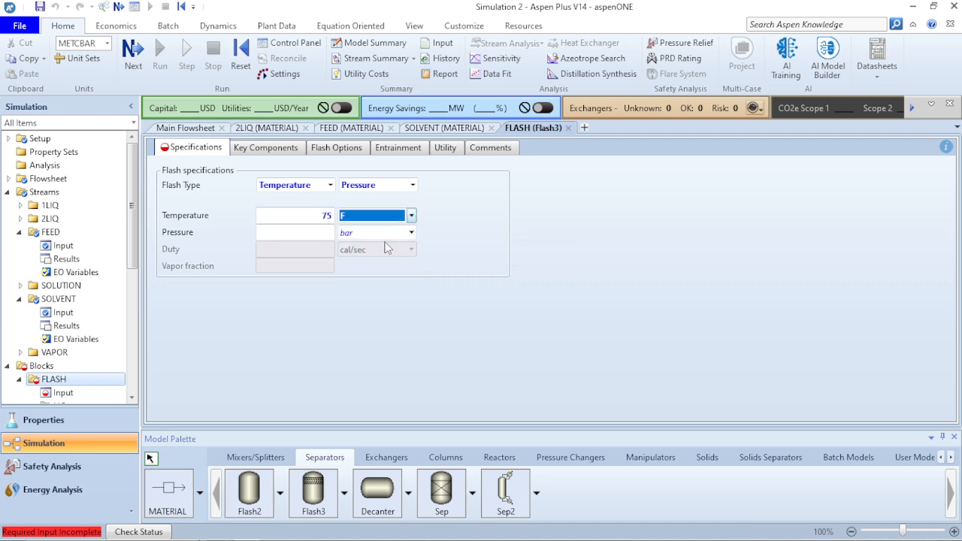
left_click(325, 231)
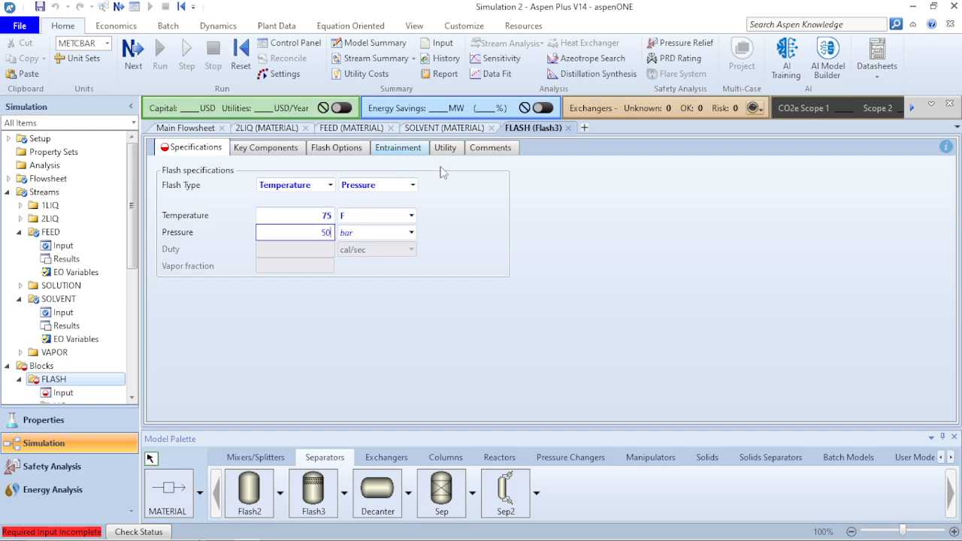
left_click(412, 232)
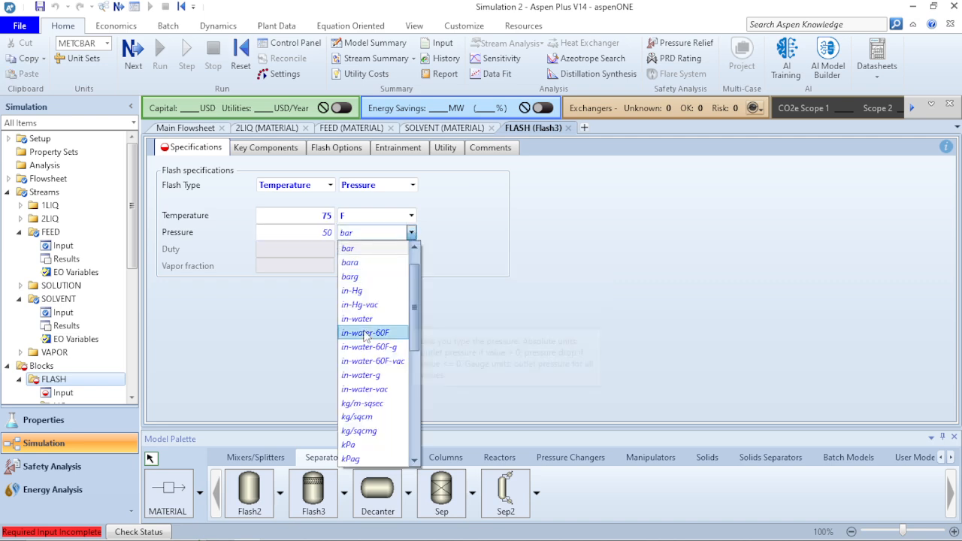
scroll(362, 411, "down", 3)
scroll(362, 411, "down", 3)
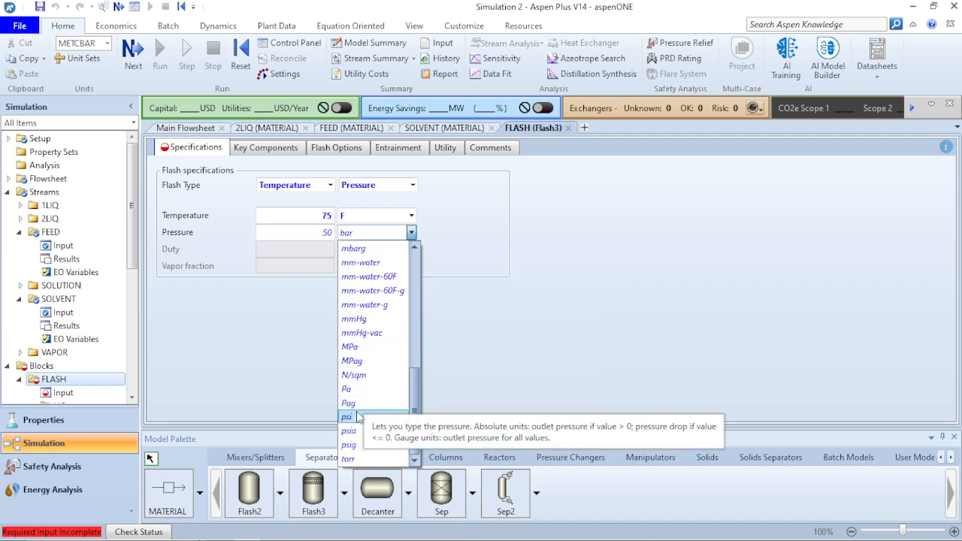
left_click(359, 417)
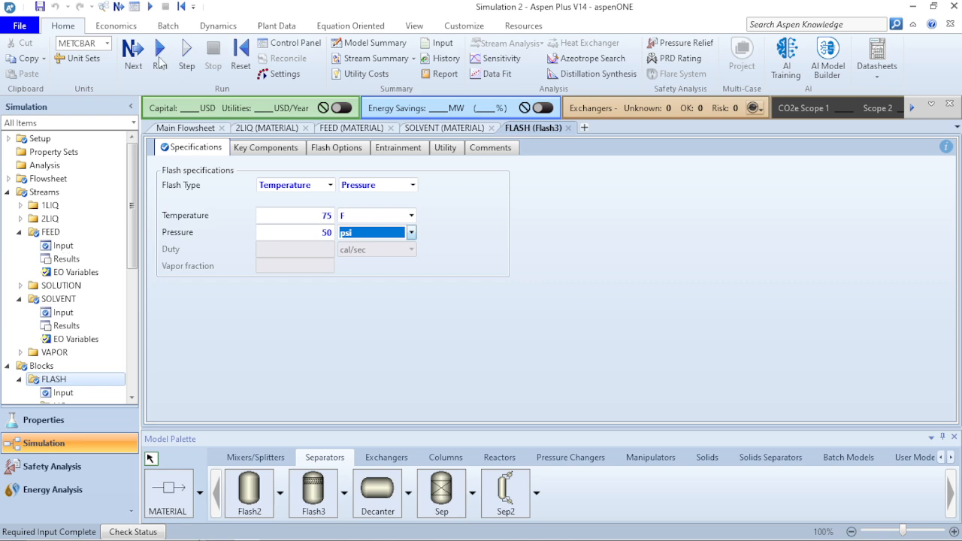
Move the SOLVENT label clear of its inlet arrow on the main flowsheet and run the simulation
left_click(160, 57)
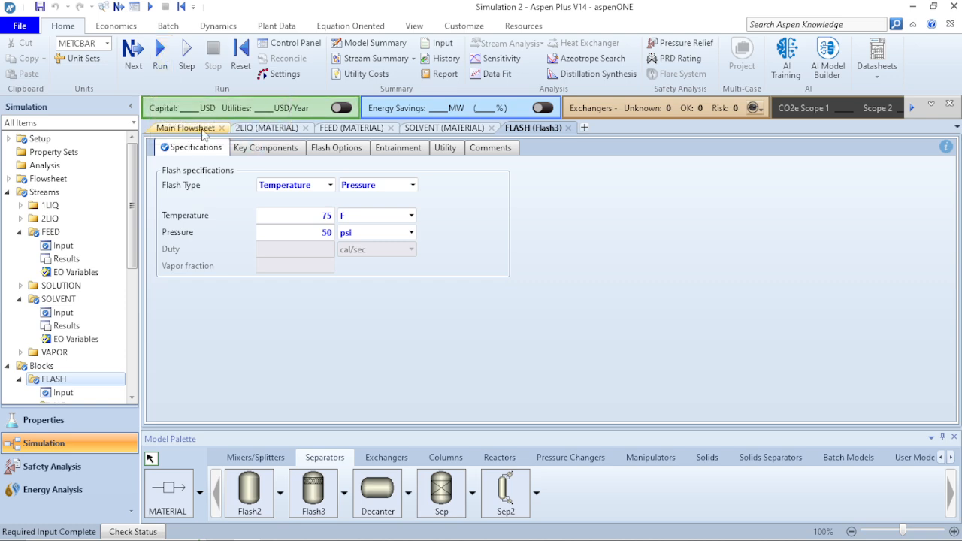
left_click(186, 129)
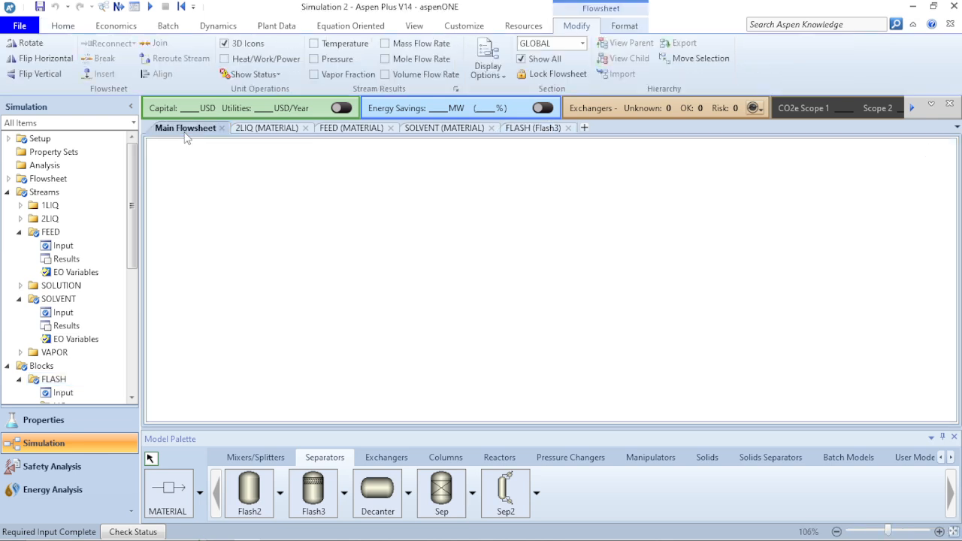
left_click(258, 233)
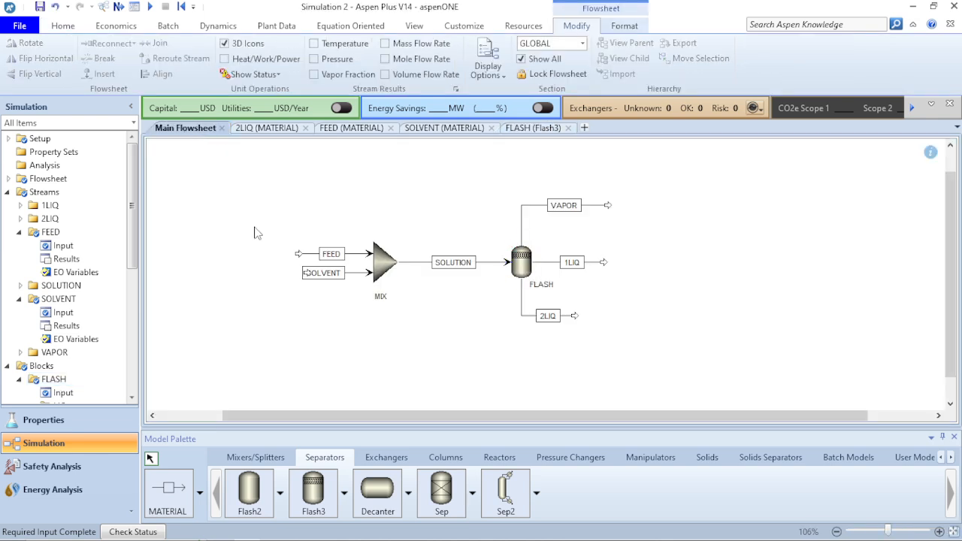
left_click(324, 276)
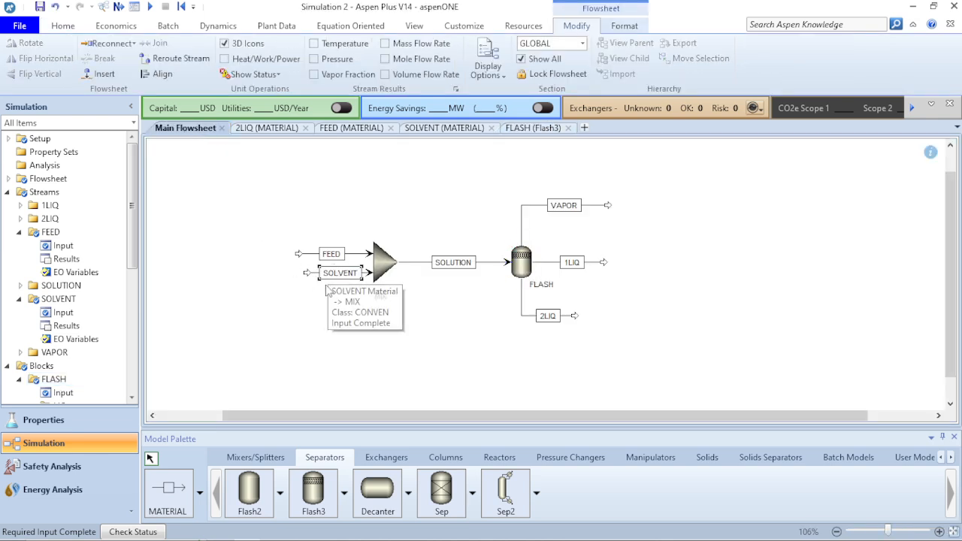
left_click(327, 323)
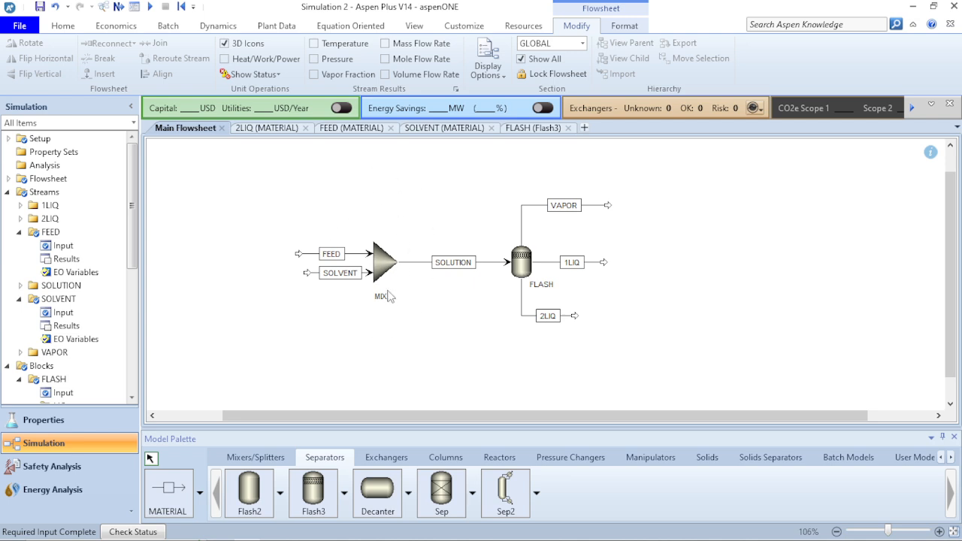
left_click(153, 9)
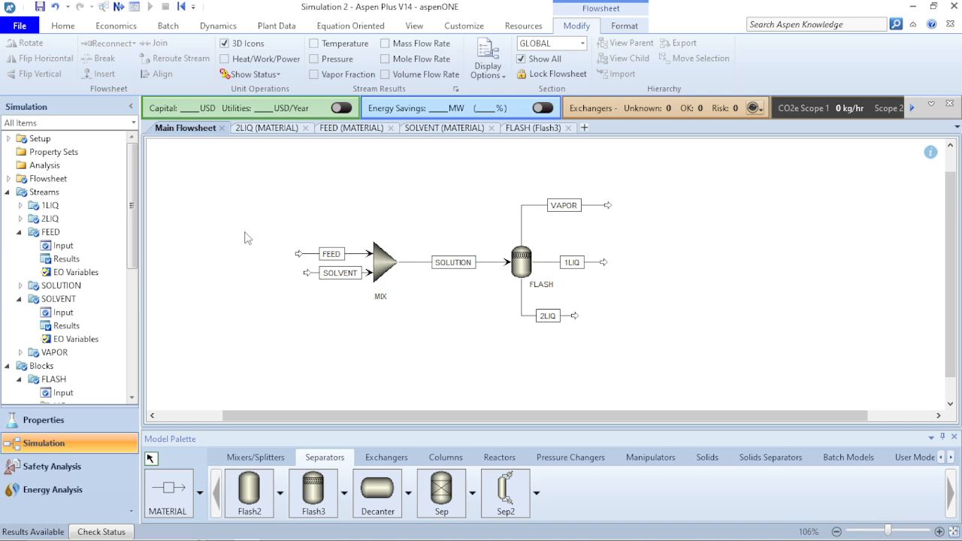
left_click(523, 268)
right_click(523, 268)
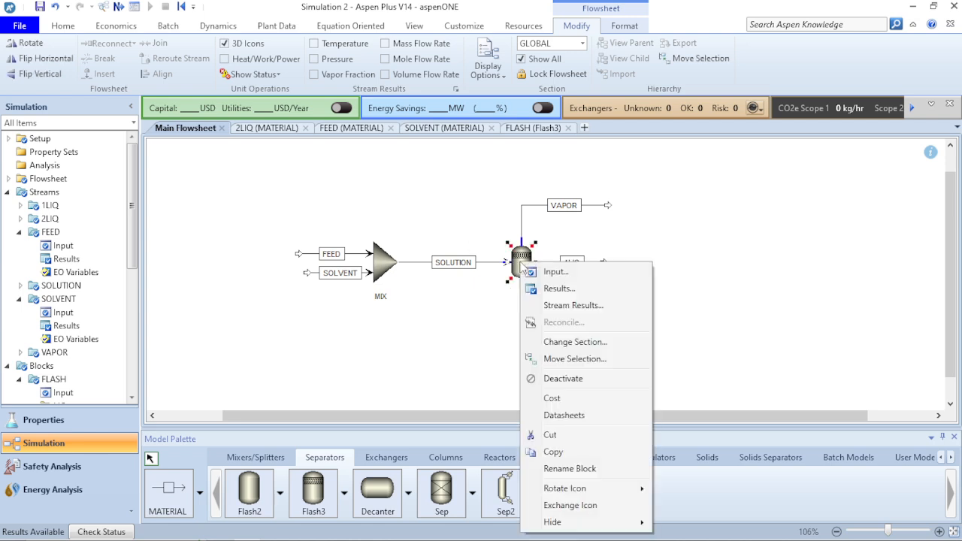
left_click(457, 346)
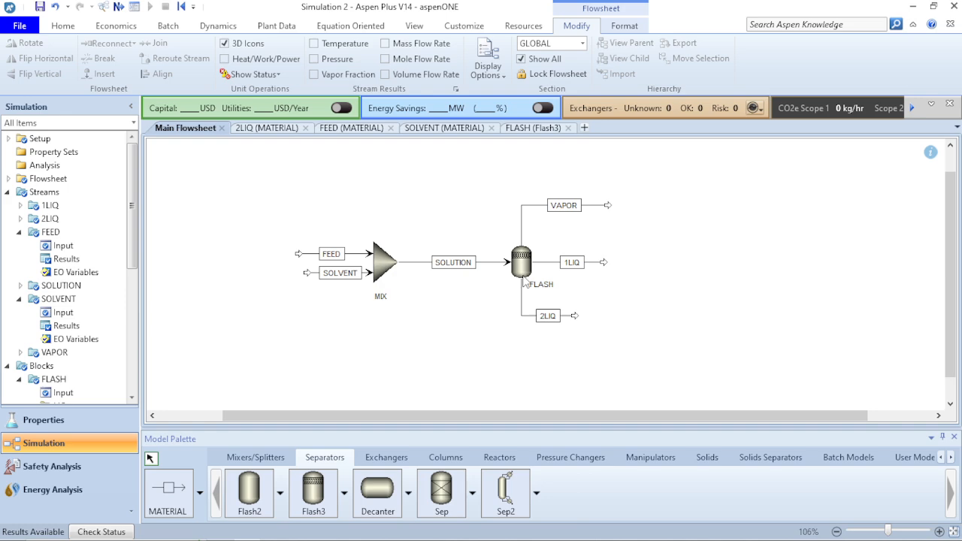
left_click(529, 276)
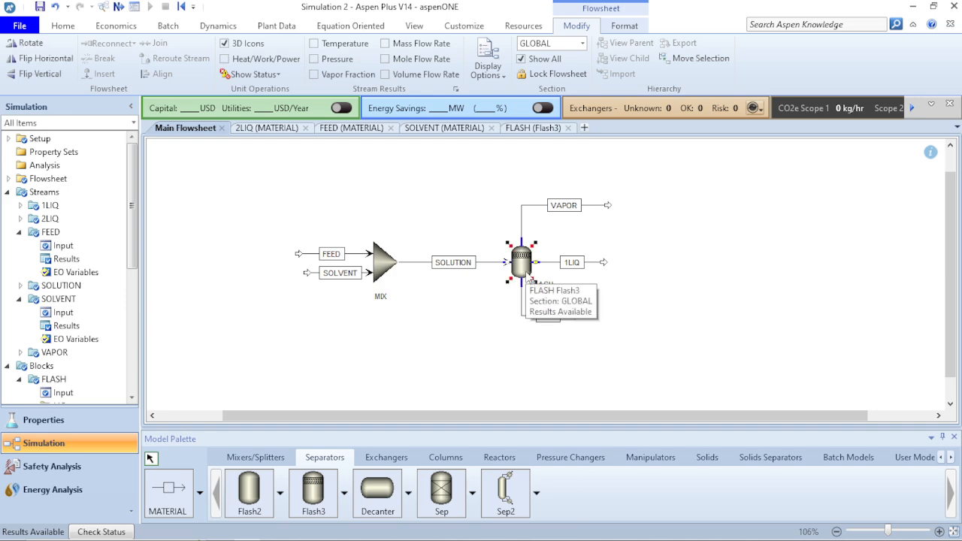
right_click(529, 277)
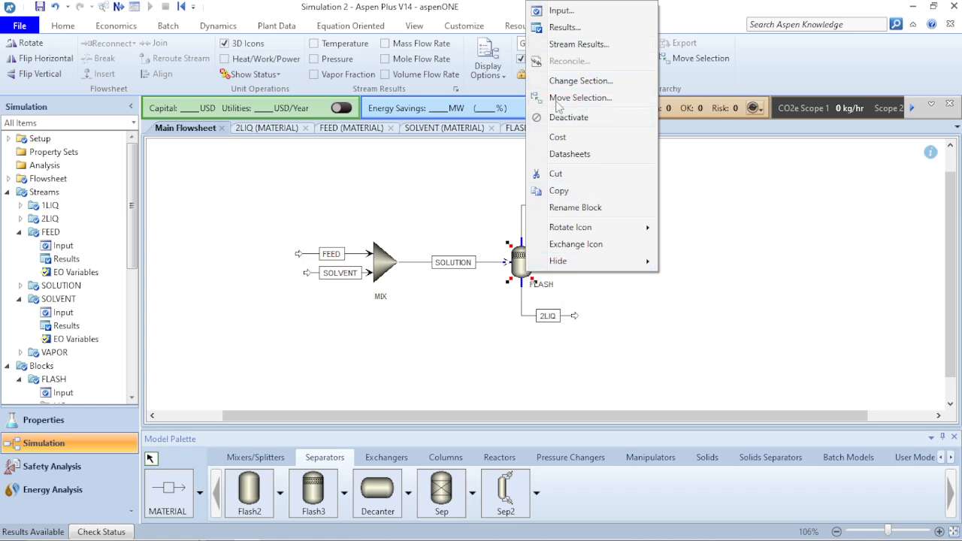
left_click(500, 282)
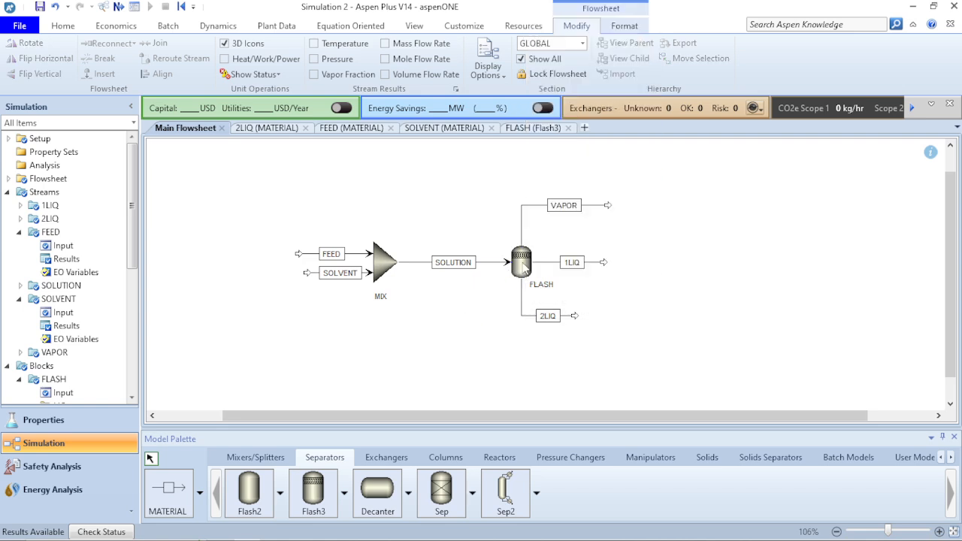
Open the FLASH block's stream results and review the temperature, pressure, phase fractions and other mixed-substream properties of its streams
left_click(521, 263)
right_click(524, 267)
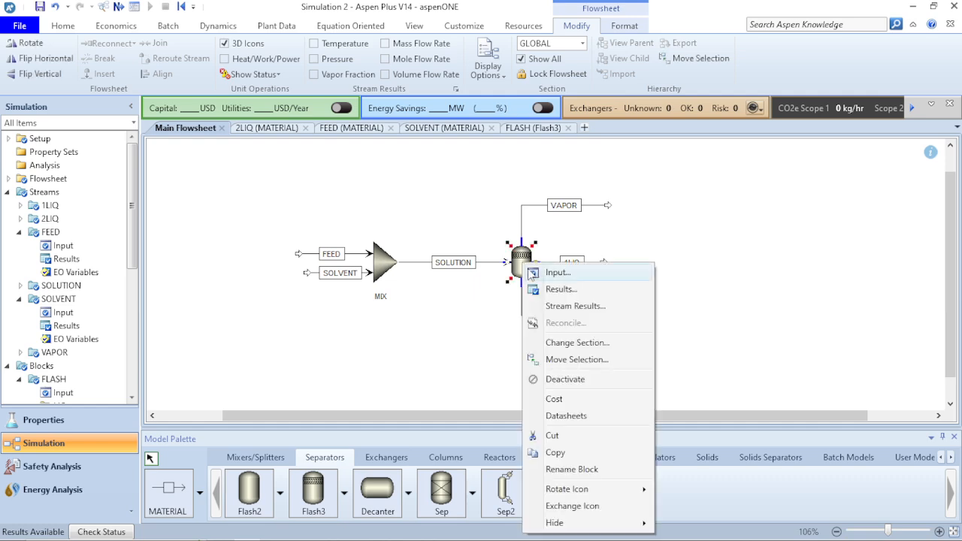
left_click(549, 306)
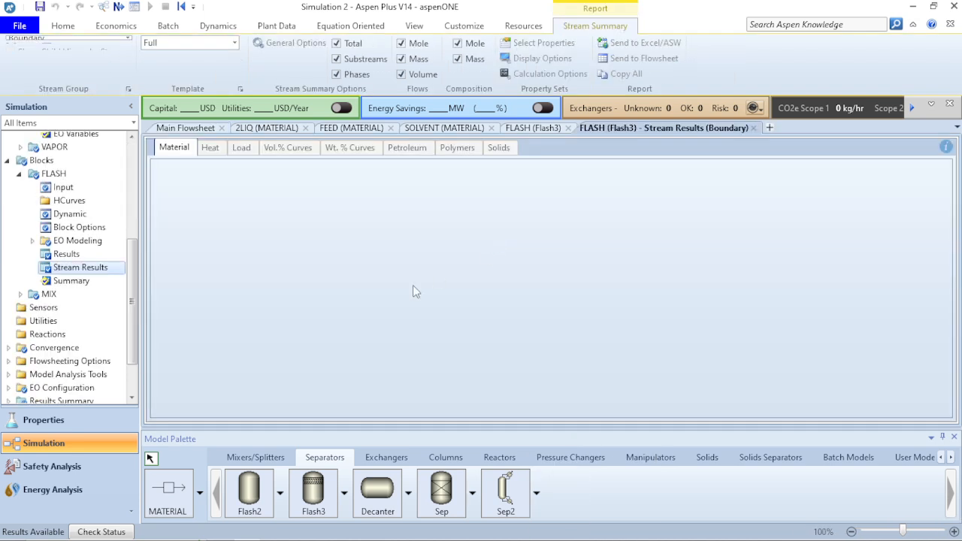
scroll(498, 302, "down", 3)
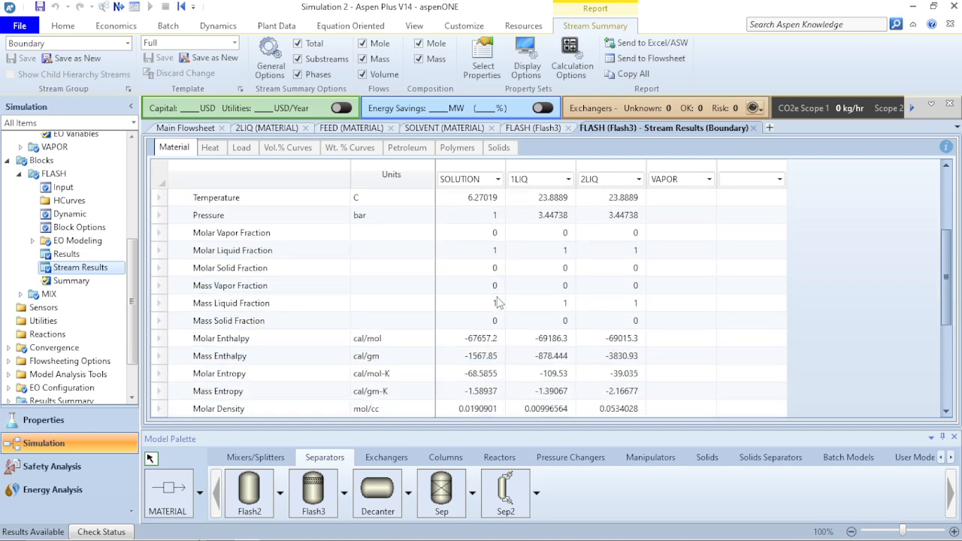
scroll(498, 302, "down", 3)
scroll(498, 303, "up", 4)
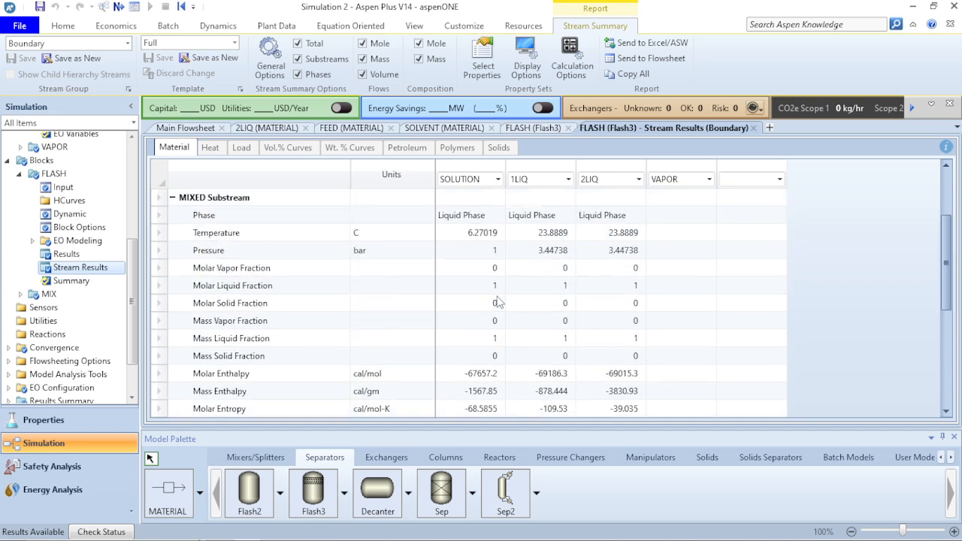
Expand the Mass Flows to examine each component's flow in SOLUTION, 1LIQ and 2LIQ, and return to the main flowsheet with nothing selected
scroll(498, 303, "down", 5)
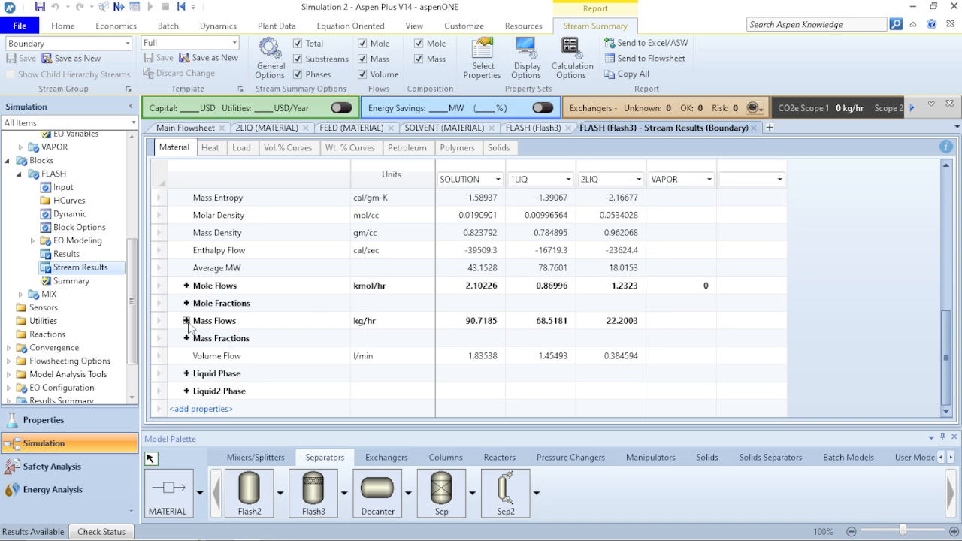
left_click(186, 321)
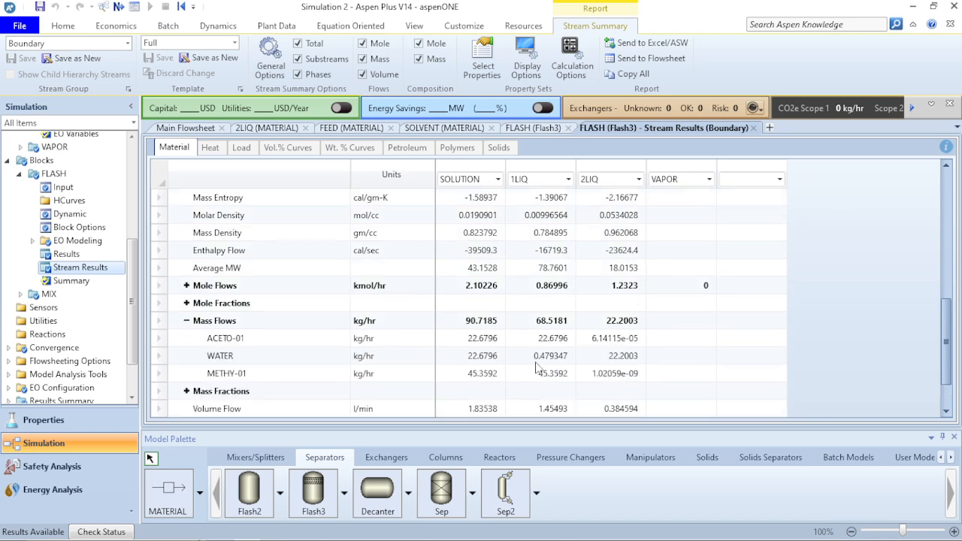
scroll(537, 367, "down", 1)
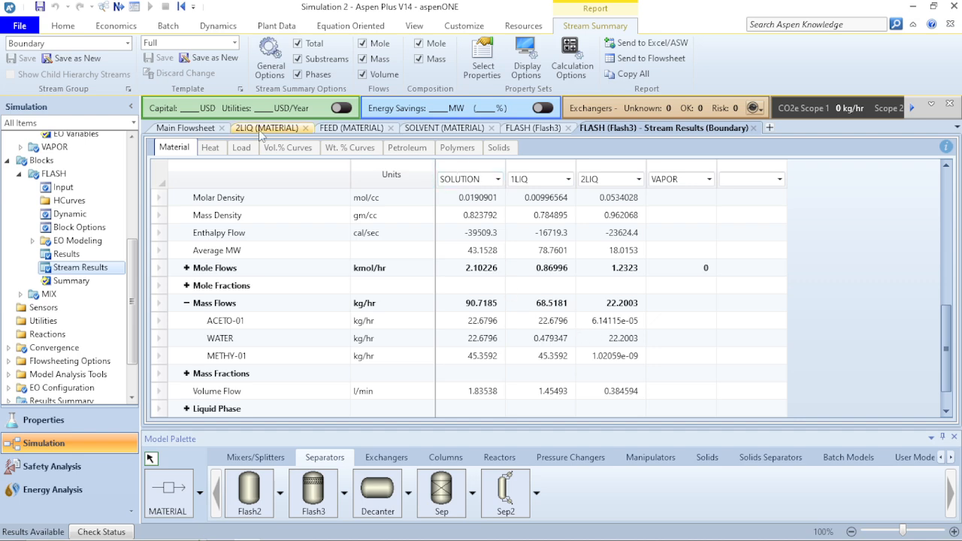
left_click(191, 129)
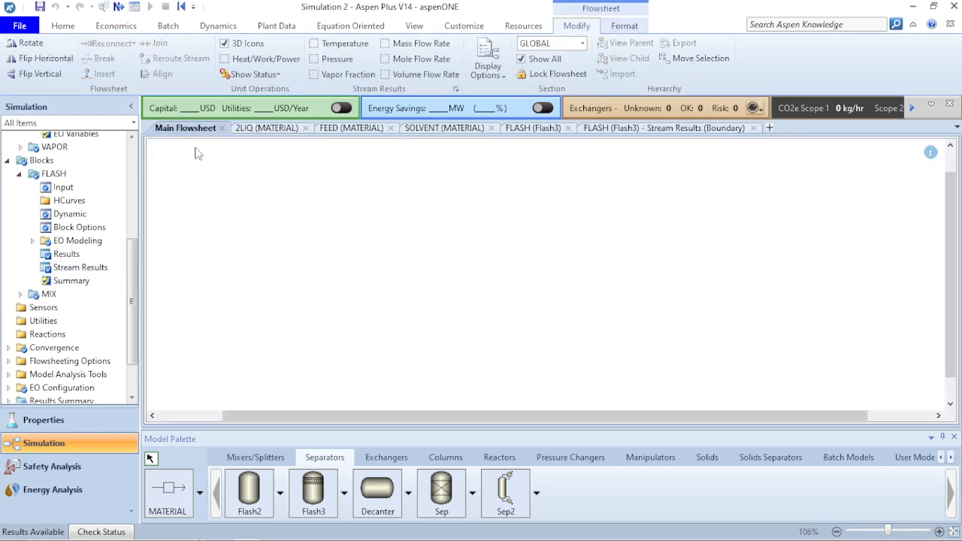
left_click(310, 194)
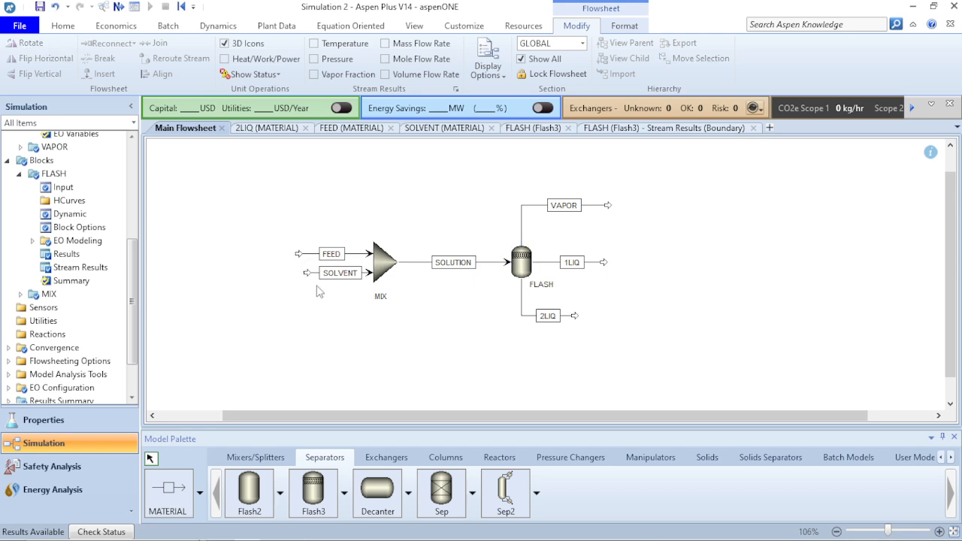